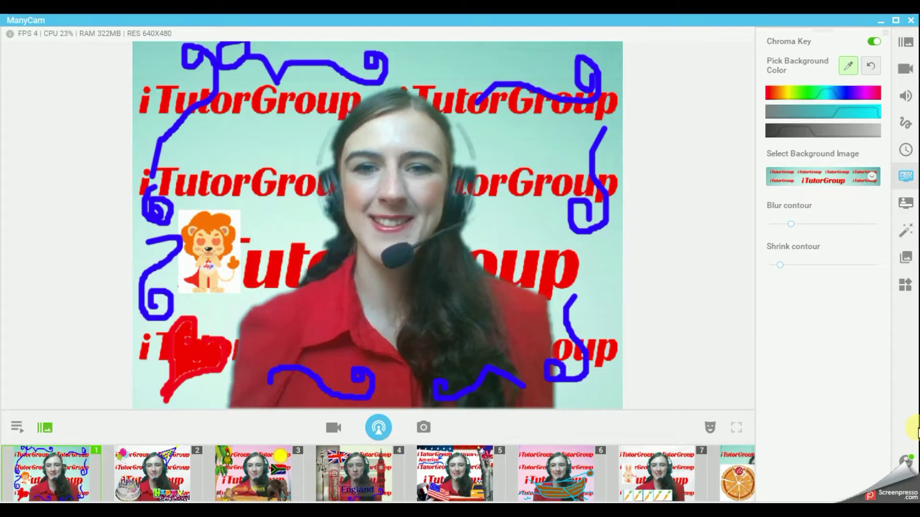
# - From ManyCam's effects library add menu, choose Get more effects to open the online catalogue
pyautogui.click(907, 232)
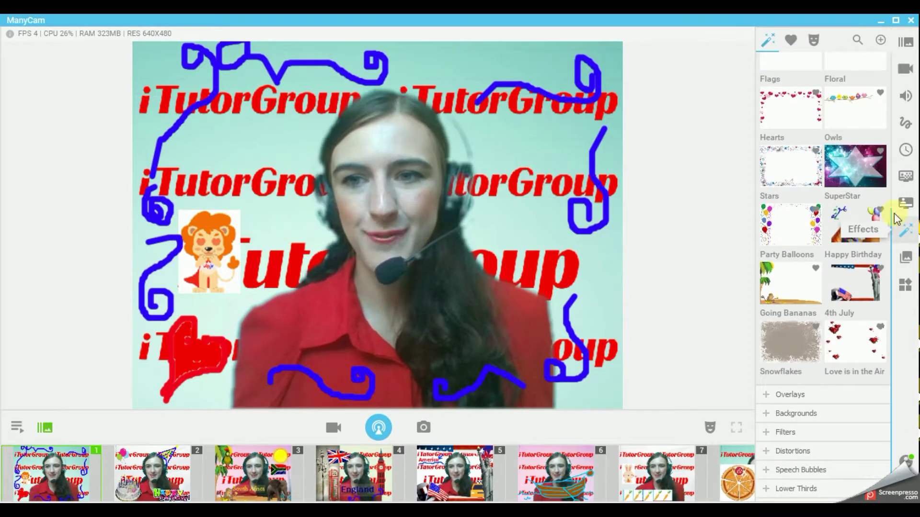
pyautogui.click(881, 41)
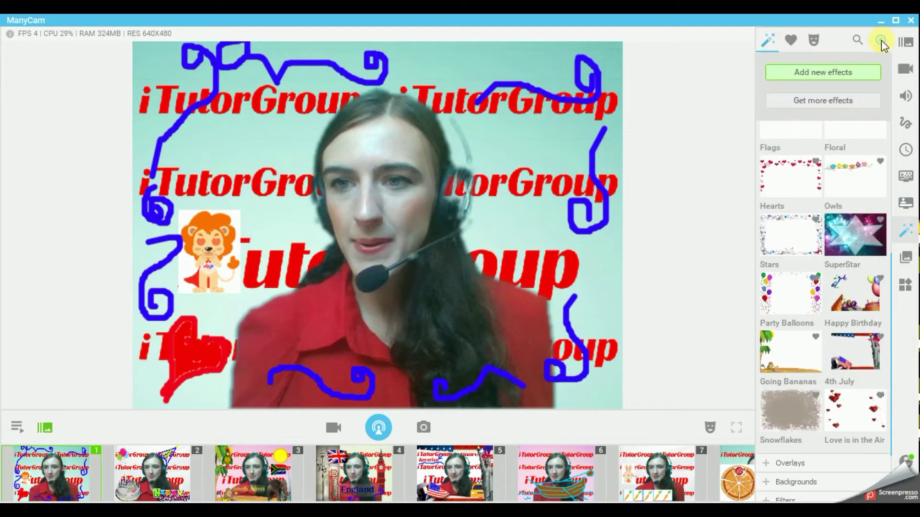
pyautogui.click(820, 101)
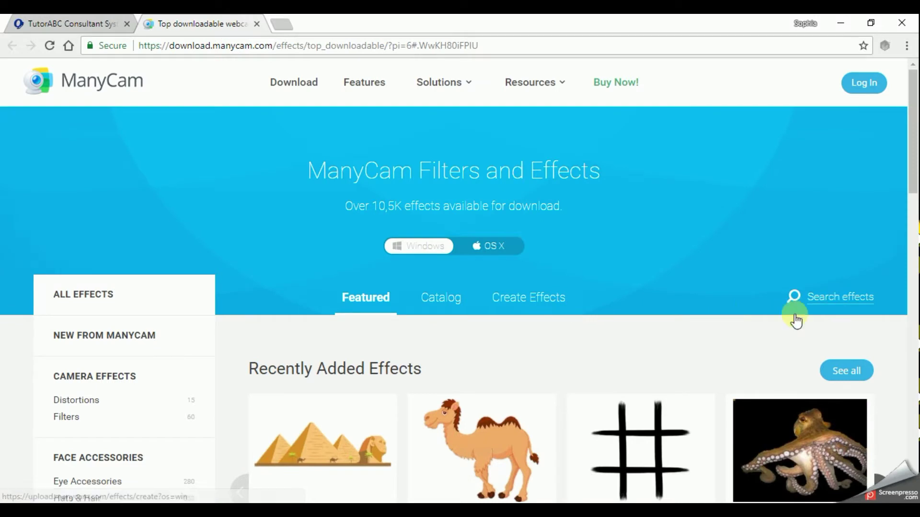
# - Search the ManyCam online effects catalogue for heart effects
pyautogui.scroll(-1, 555, 348)
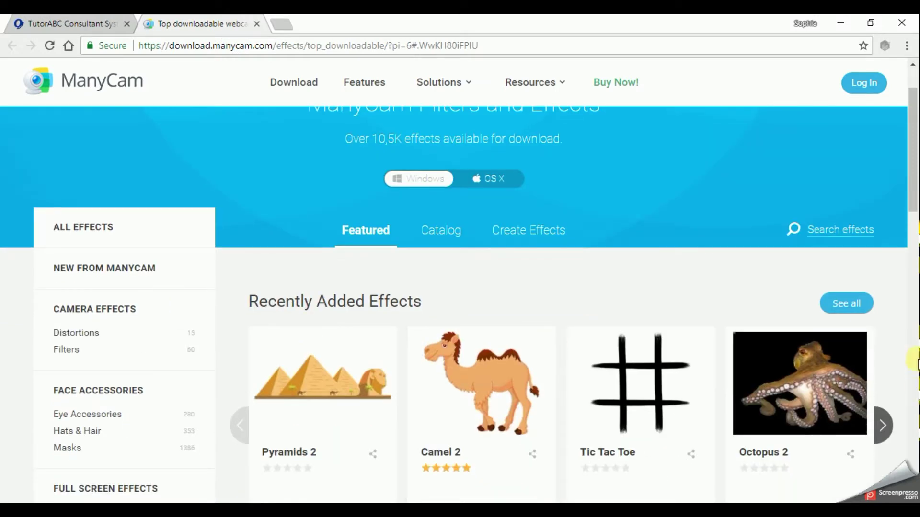
pyautogui.click(830, 229)
pyautogui.write('heart')
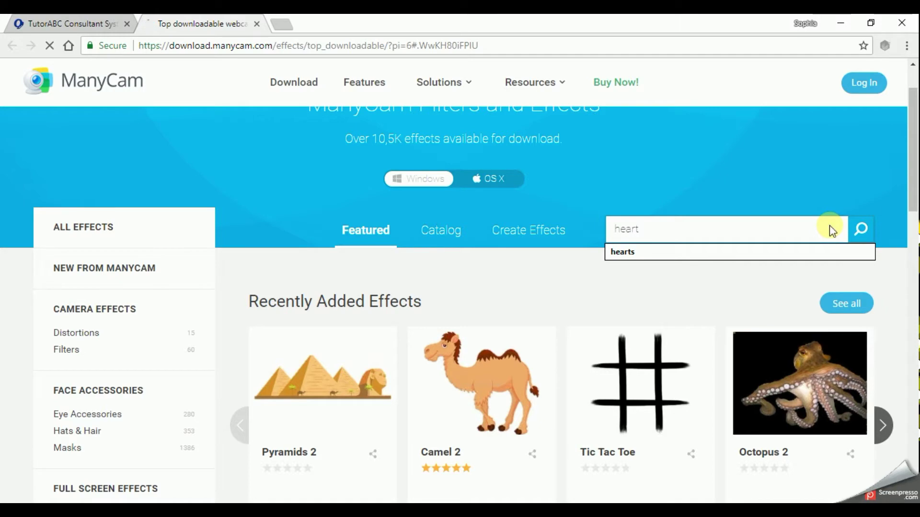
pyautogui.press('Return')
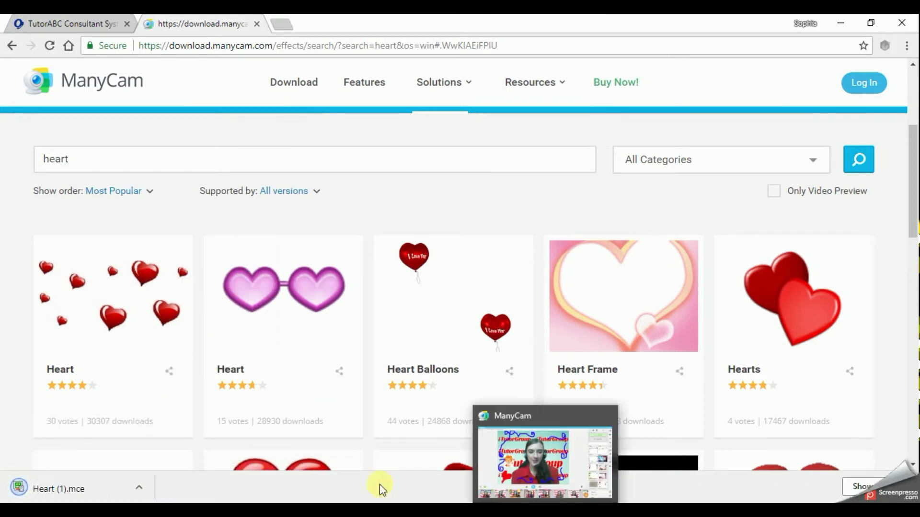
# - Back in ManyCam, import the downloaded Heart (1).mce effect file
pyautogui.click(58, 488)
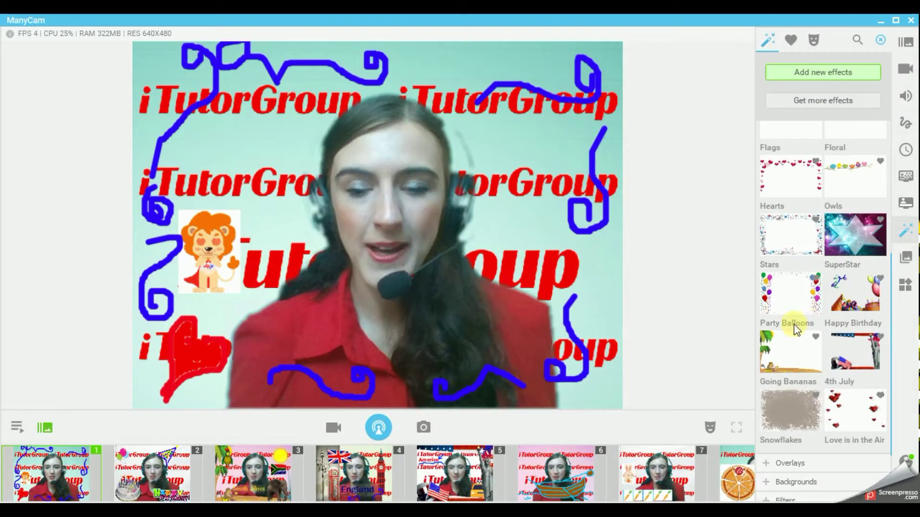
pyautogui.click(824, 72)
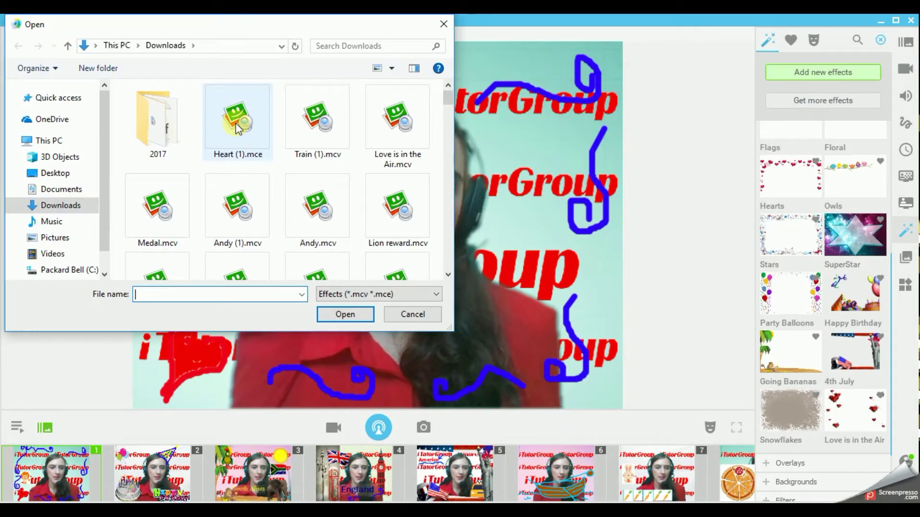
pyautogui.doubleClick(236, 129)
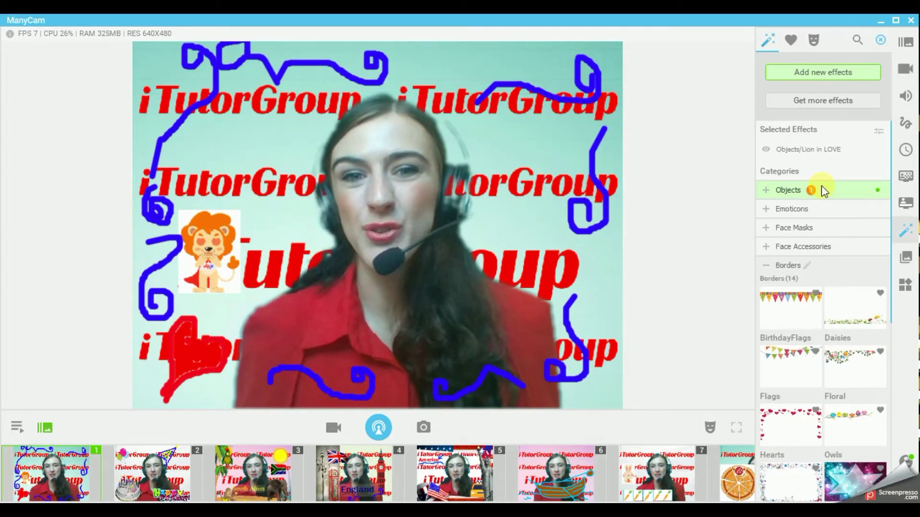
# - Apply the Heart effect from the Objects category to the video, then turn it off
pyautogui.click(818, 185)
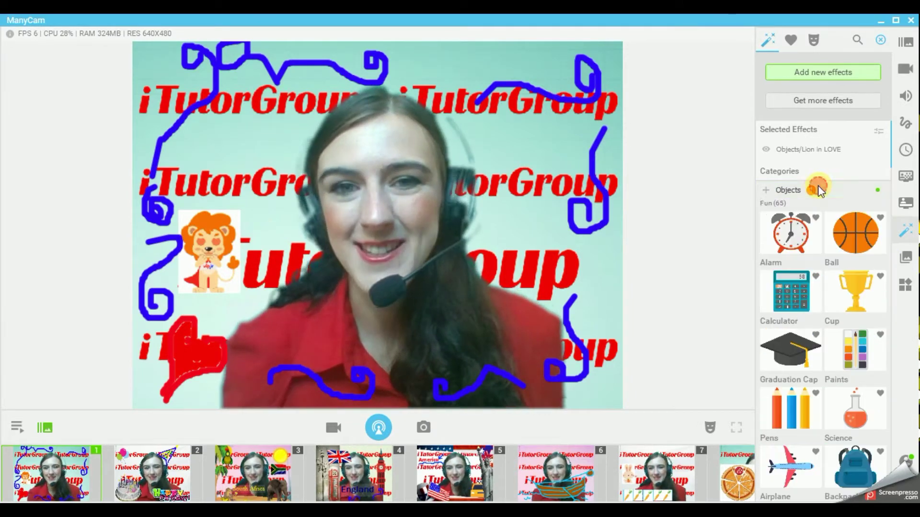
pyautogui.scroll(-15, 818, 231)
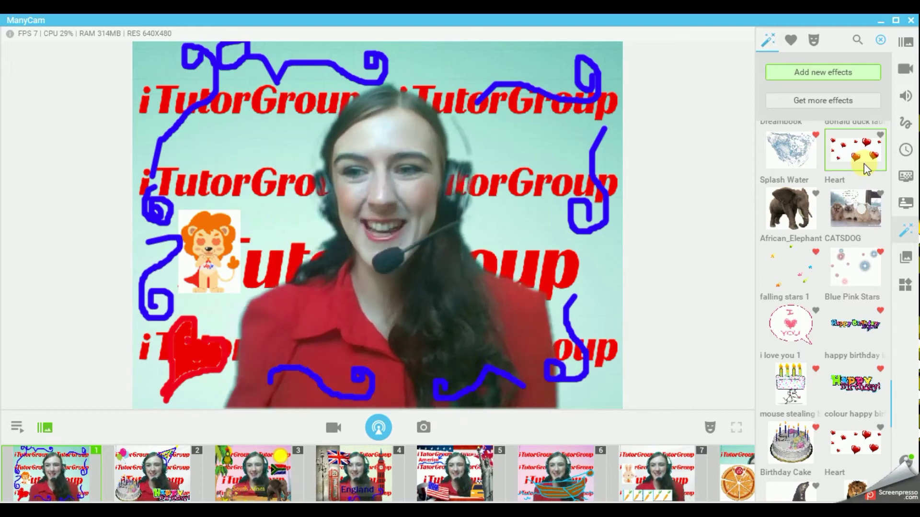
pyautogui.click(867, 169)
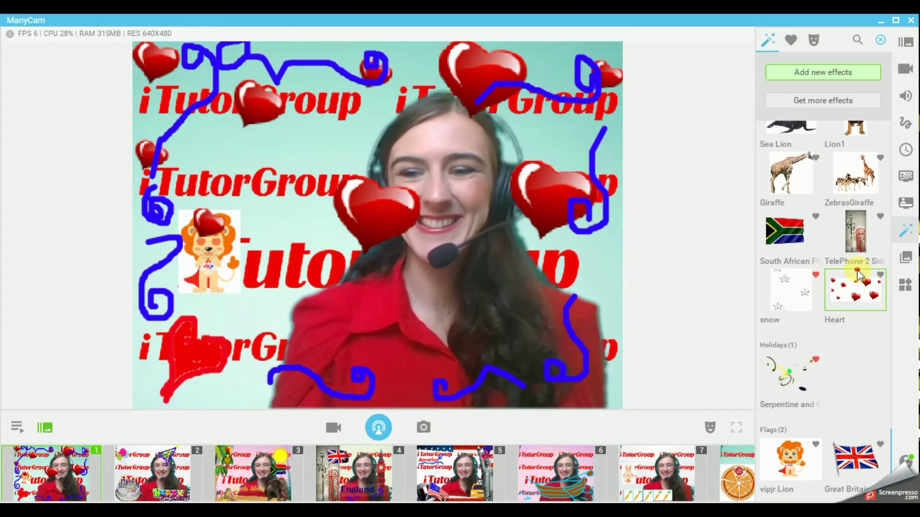
pyautogui.click(858, 274)
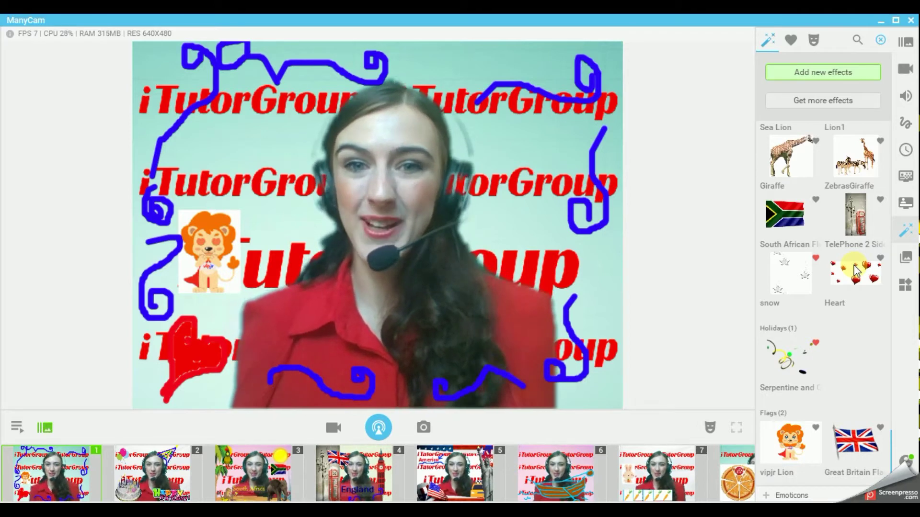
pyautogui.moveTo(359, 468)
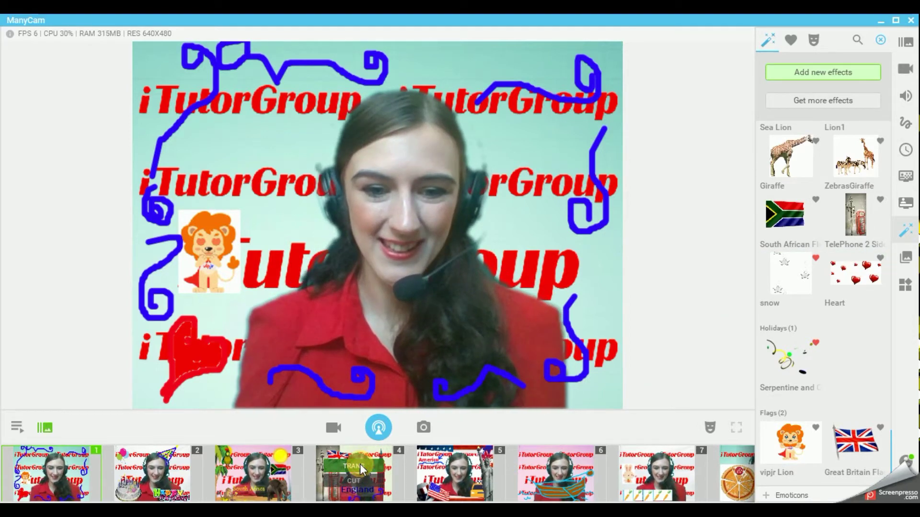
# - Show presets 4 (England), 5 (America), 3 (South Africa), then 6 (boat drawing)
pyautogui.click(360, 464)
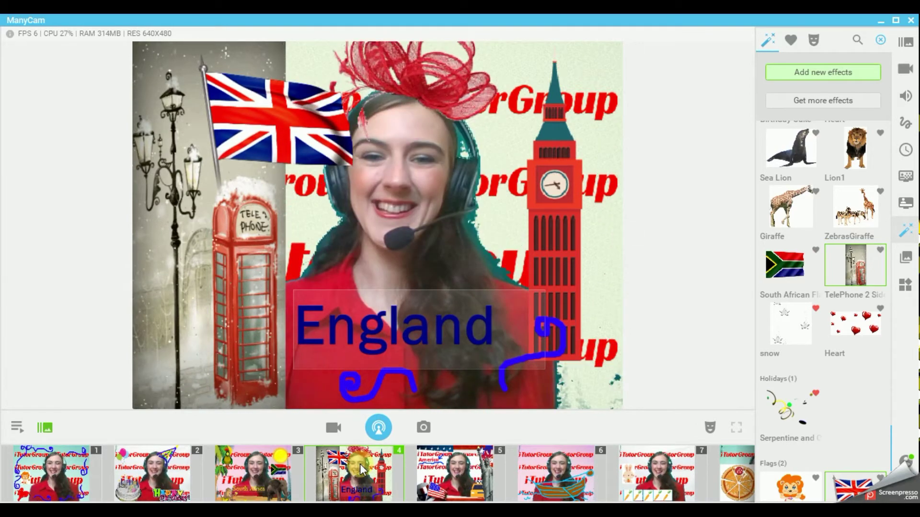
pyautogui.click(456, 469)
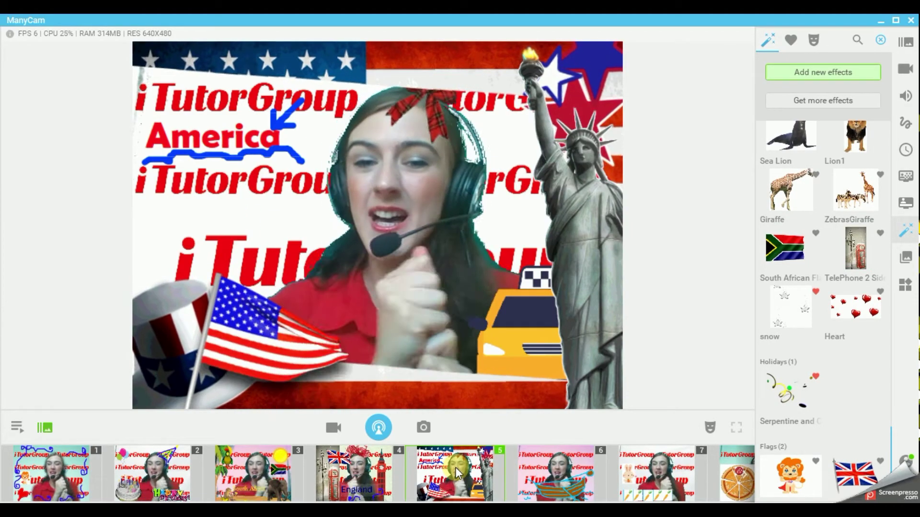
pyautogui.click(251, 467)
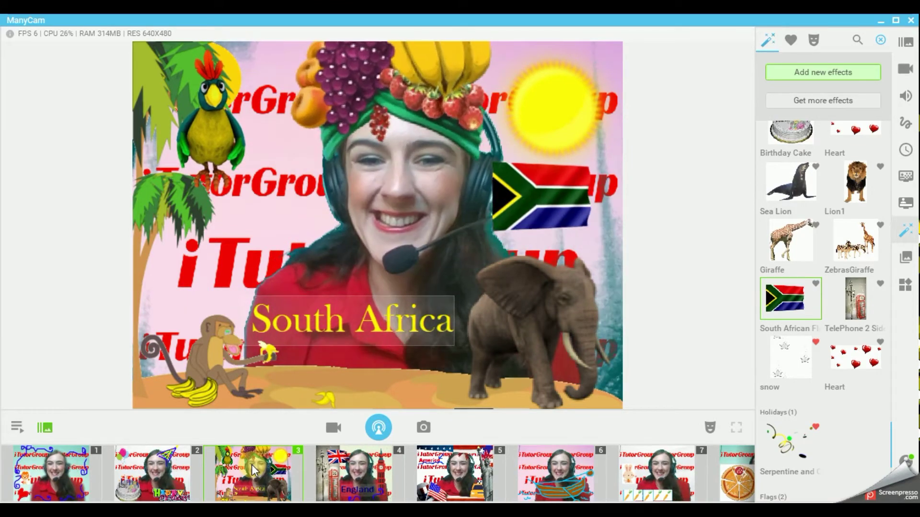
pyautogui.click(556, 475)
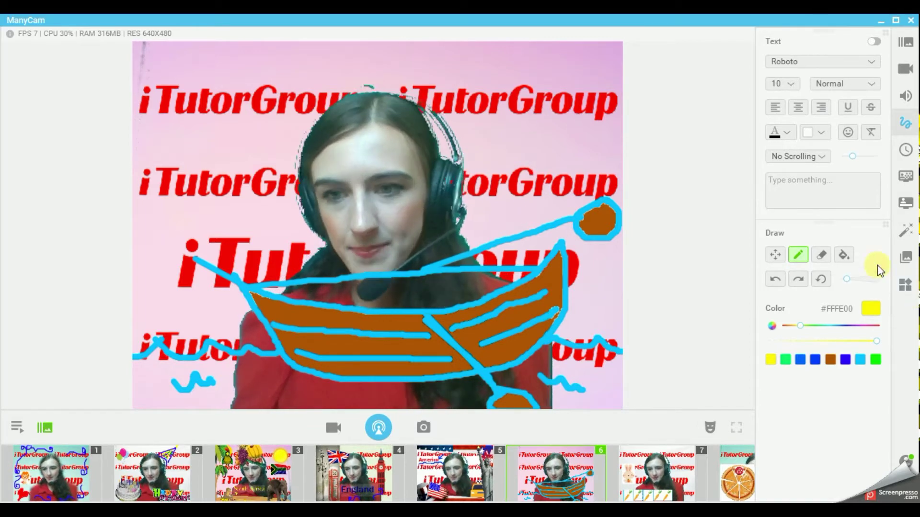
# - Fill the sea left and right of the boat with blue #000DFF using the fill bucket
pyautogui.click(843, 255)
pyautogui.click(845, 326)
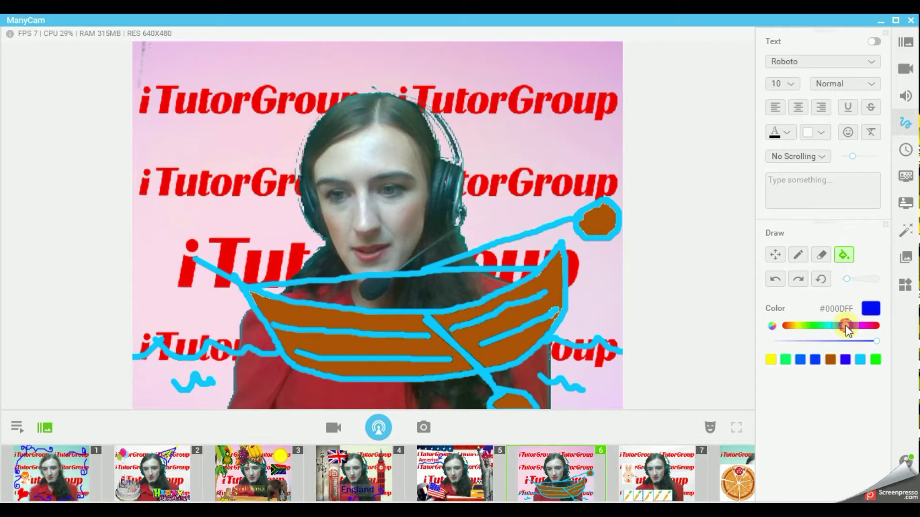
pyautogui.click(248, 390)
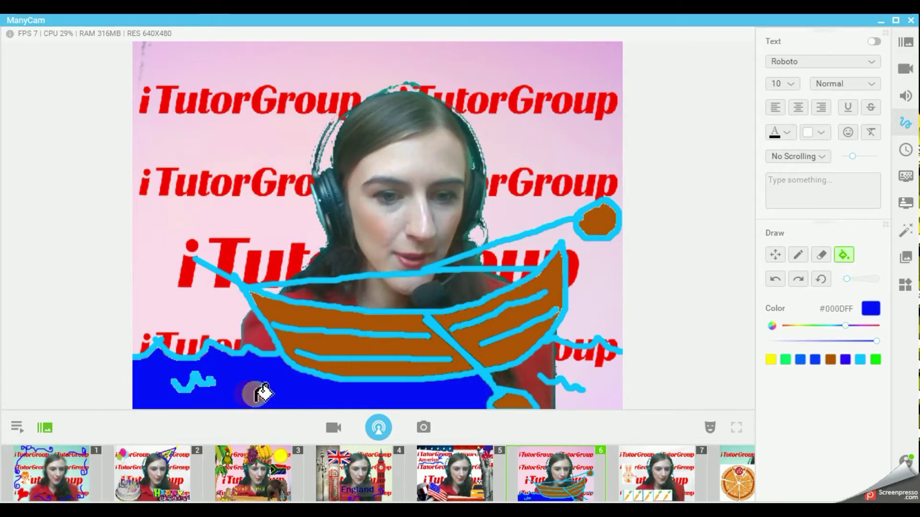
pyautogui.click(602, 375)
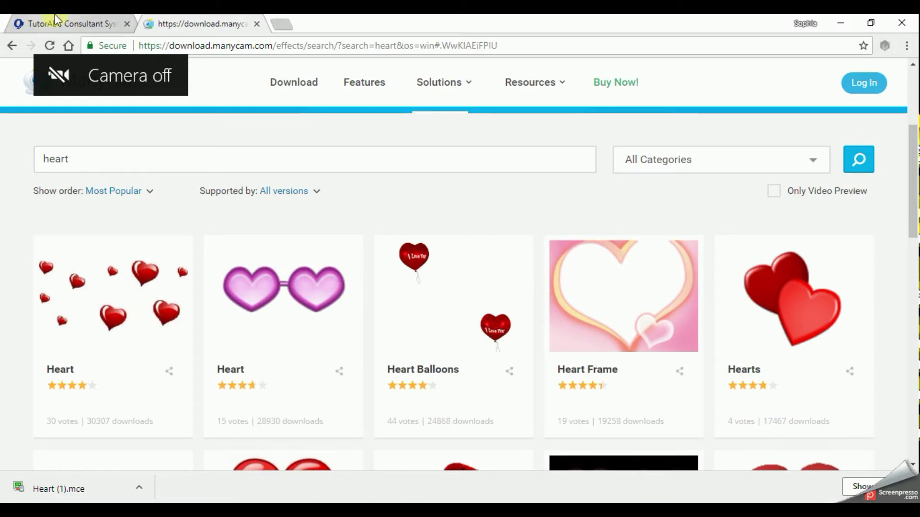
# - Open the TRAINING > Software page on the iTutorGroup consultant site
pyautogui.click(55, 21)
pyautogui.moveTo(503, 93)
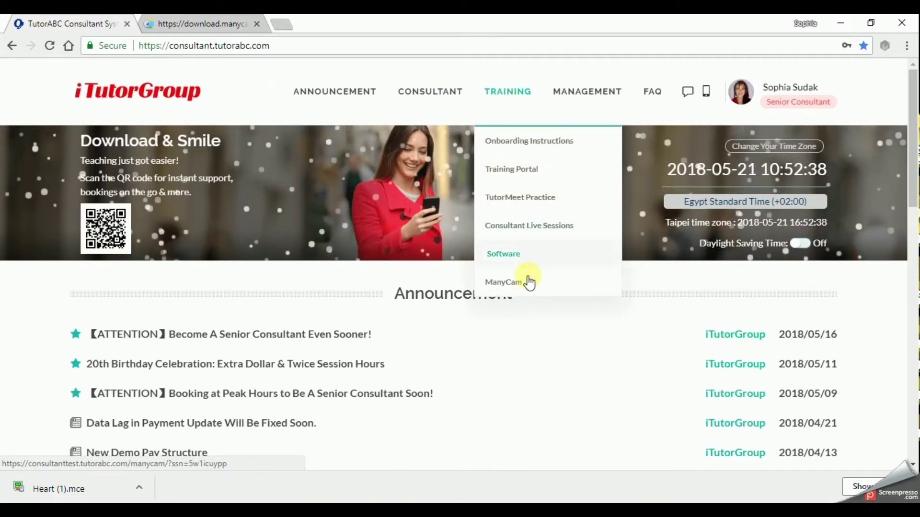
pyautogui.click(526, 255)
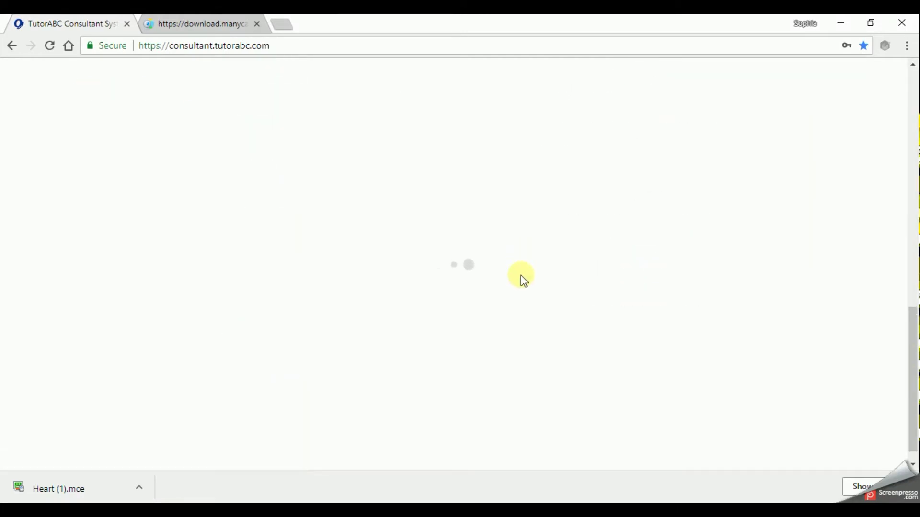
# - Download the Reward System Templates file and open it in PowerPoint
pyautogui.scroll(-5, 520, 277)
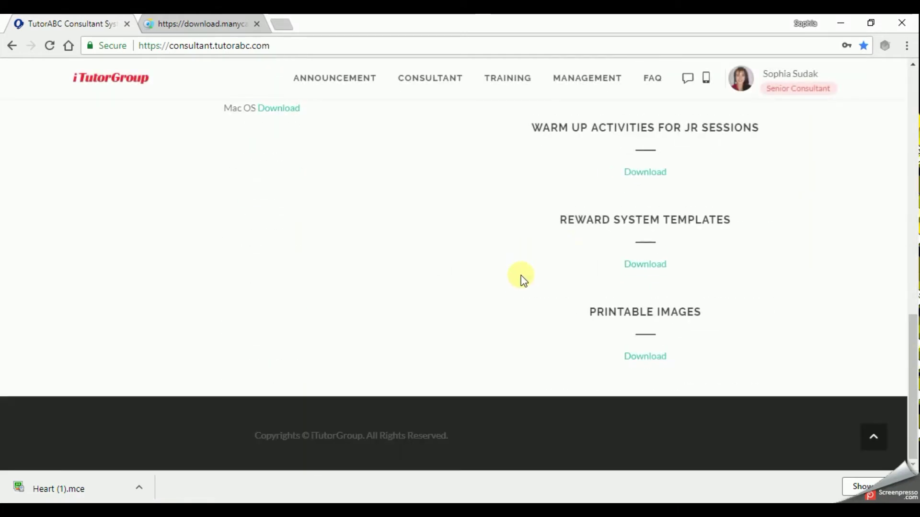
pyautogui.click(653, 362)
pyautogui.click(653, 268)
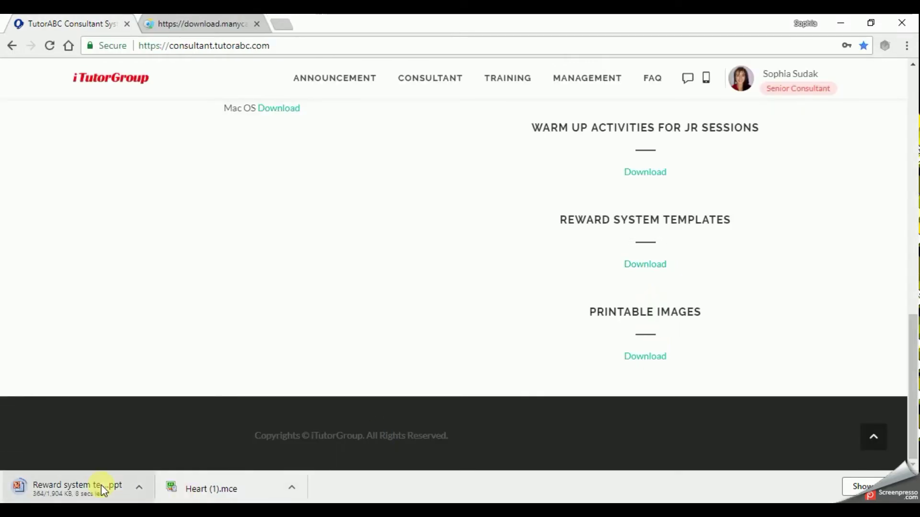
pyautogui.click(102, 485)
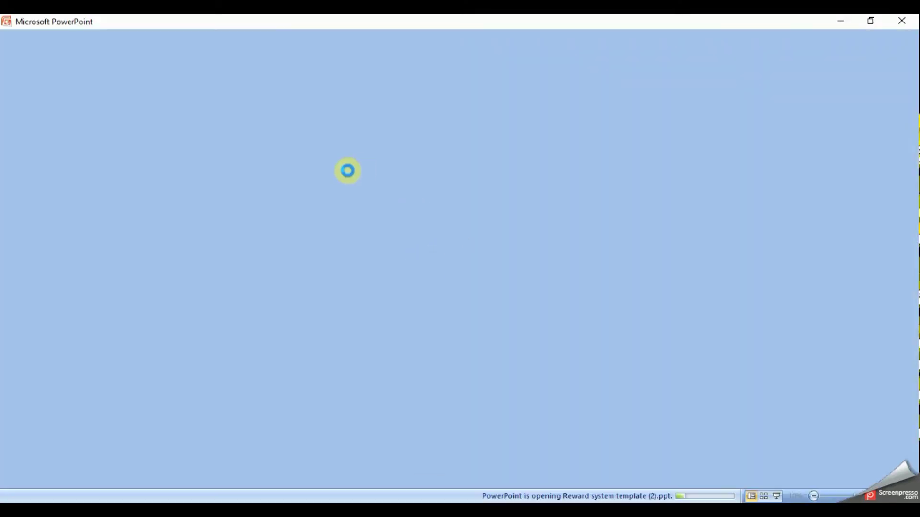
# - Cut the train picture from slide 2 of the Reward System Template
pyautogui.scroll(-1, 490, 276)
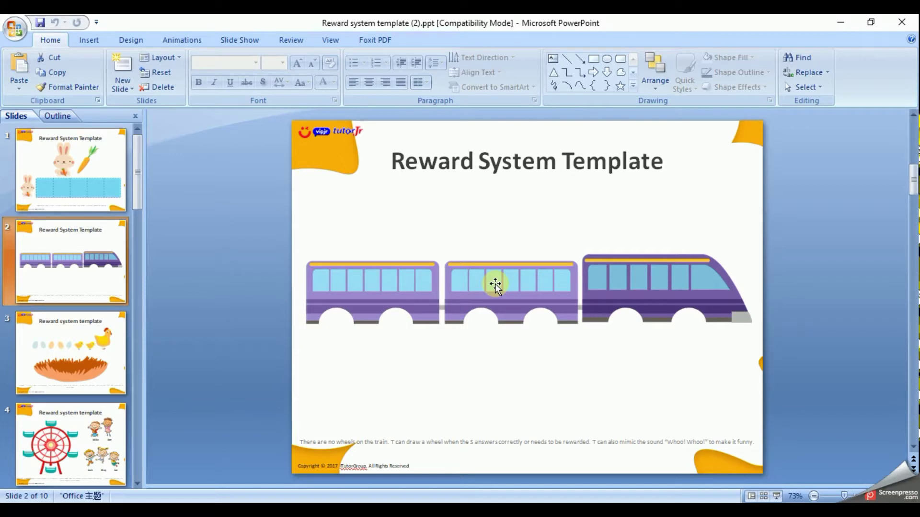
pyautogui.rightClick(496, 285)
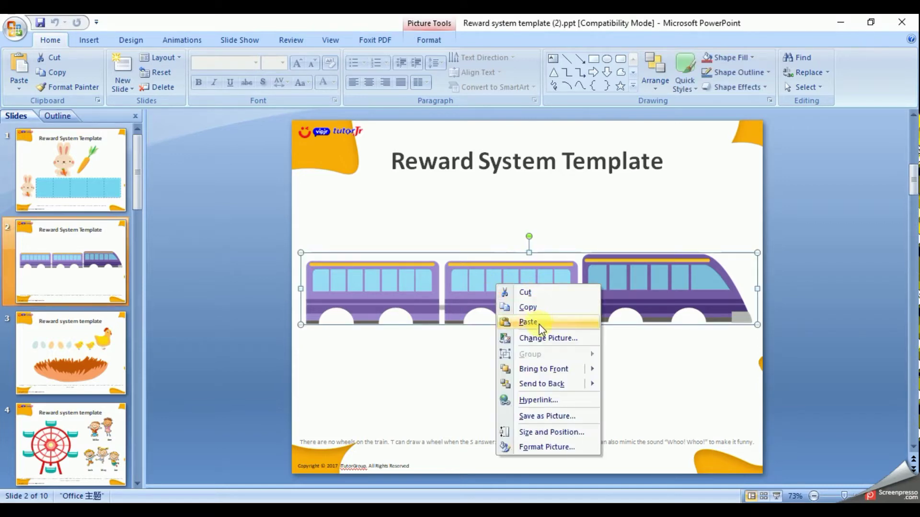
pyautogui.click(536, 291)
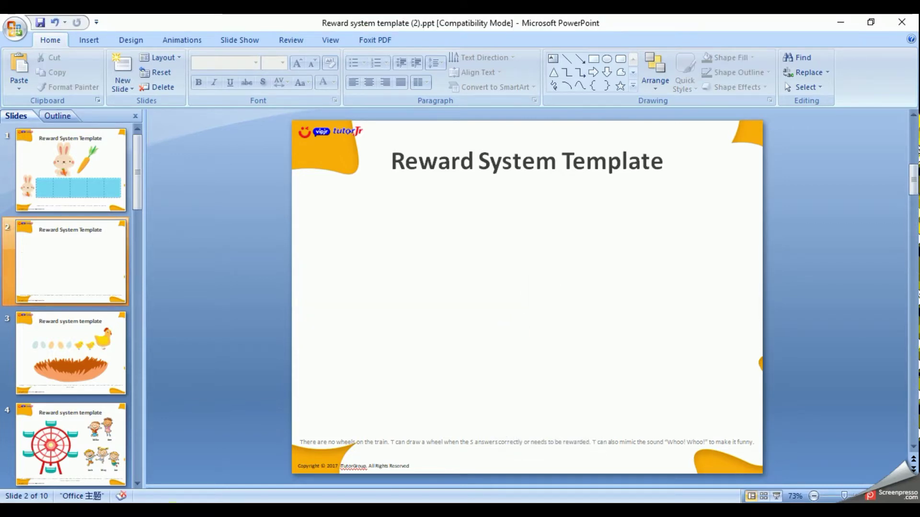
pyautogui.press('super')
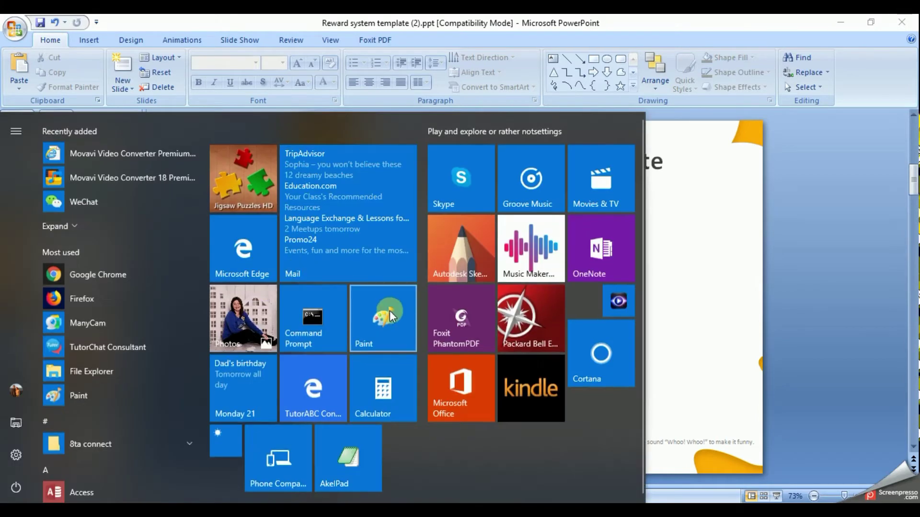
# - Paste the train picture into Paint and crop the canvas to the picture
pyautogui.click(389, 313)
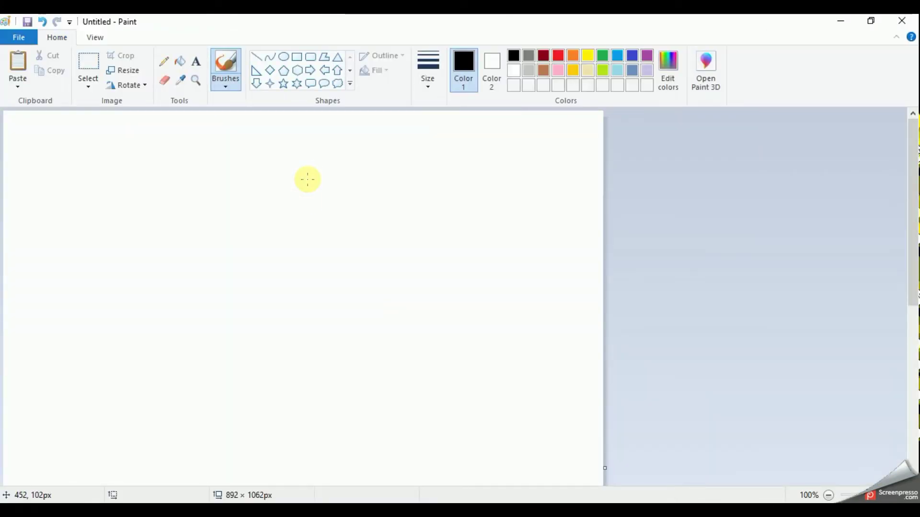
pyautogui.hotkey('ctrl', 'v')
pyautogui.hotkey('ctrl', 'shift', 'x')
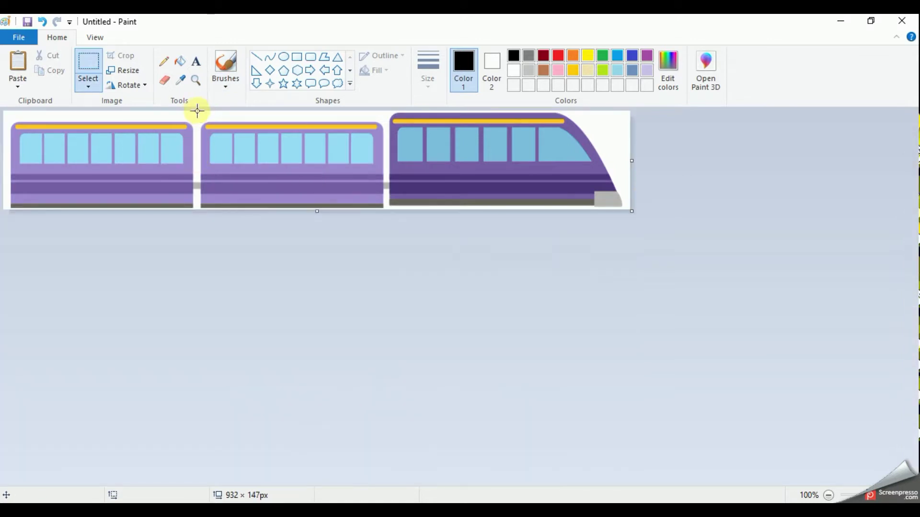
# - Cut away the second carriage and locomotive, leaving only the first carriage
pyautogui.moveTo(197, 113); pyautogui.dragTo(235, 197)
pyautogui.moveTo(626, 239); pyautogui.dragTo(626, 240)
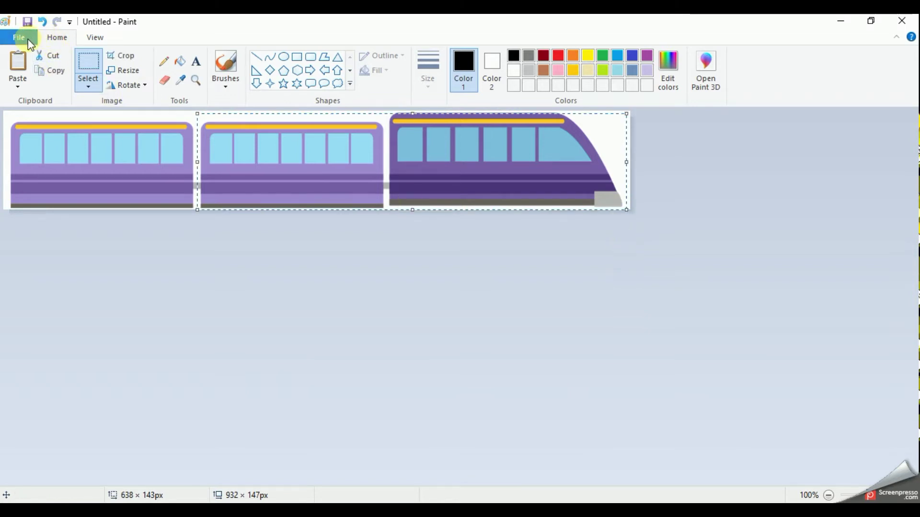
pyautogui.rightClick(441, 157)
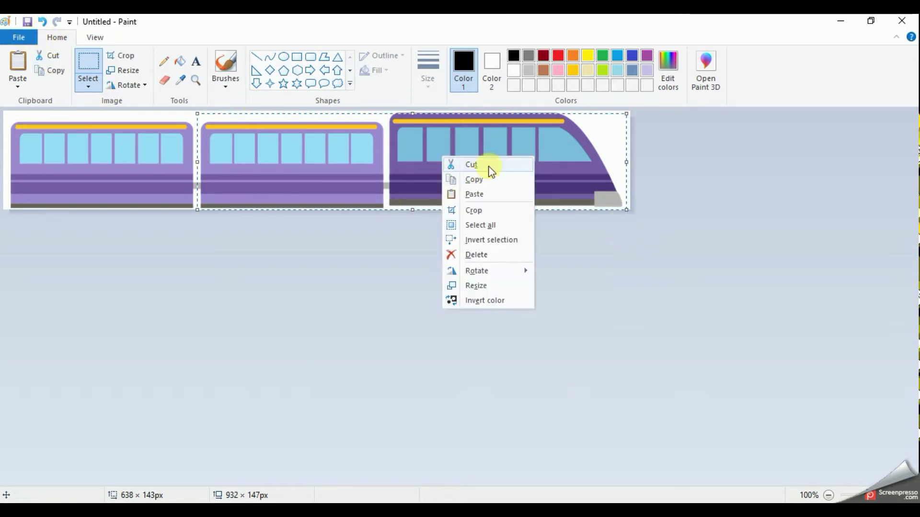
pyautogui.click(472, 164)
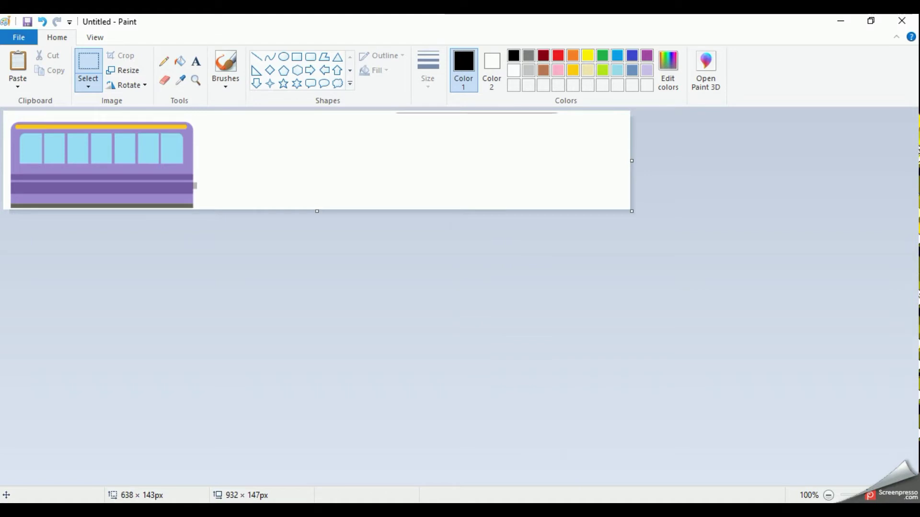
pyautogui.click(578, 510)
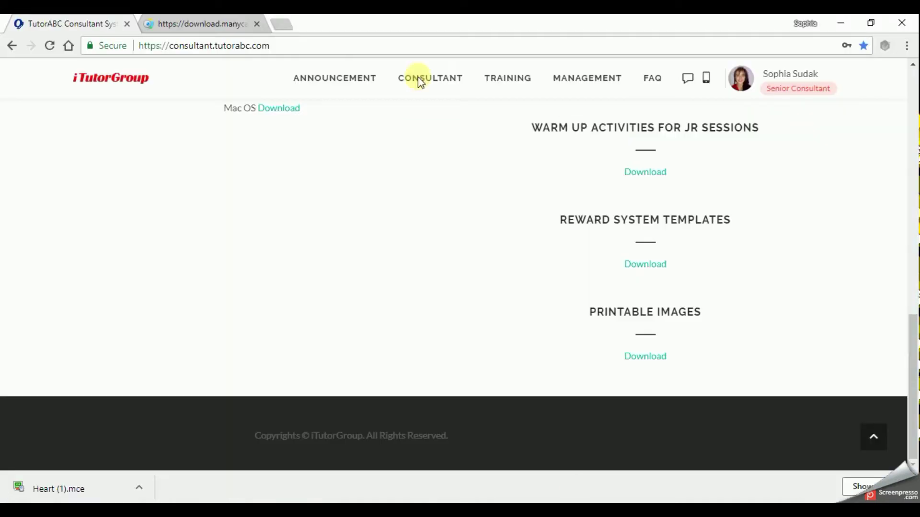
# - Start a new effect on the ManyCam site and place the train image on its preview
pyautogui.click(228, 20)
pyautogui.moveTo(433, 296)
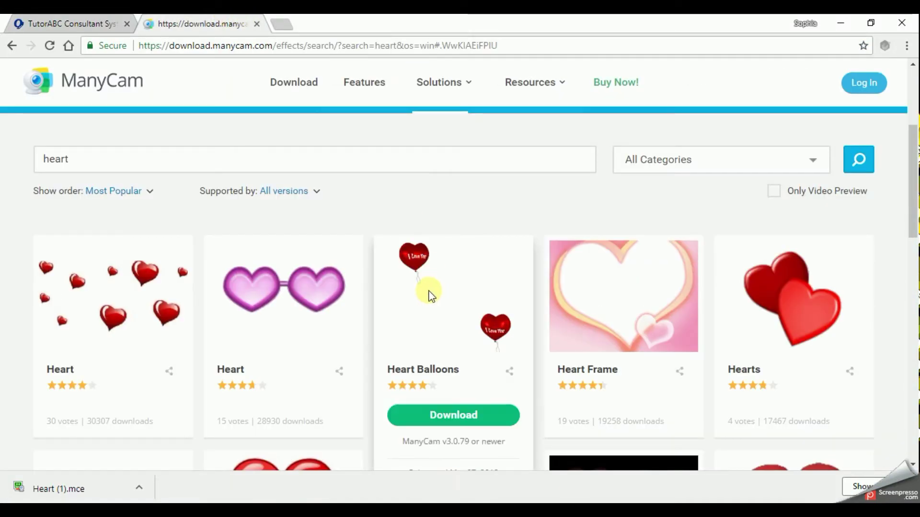
pyautogui.scroll(3, 429, 293)
pyautogui.click(513, 228)
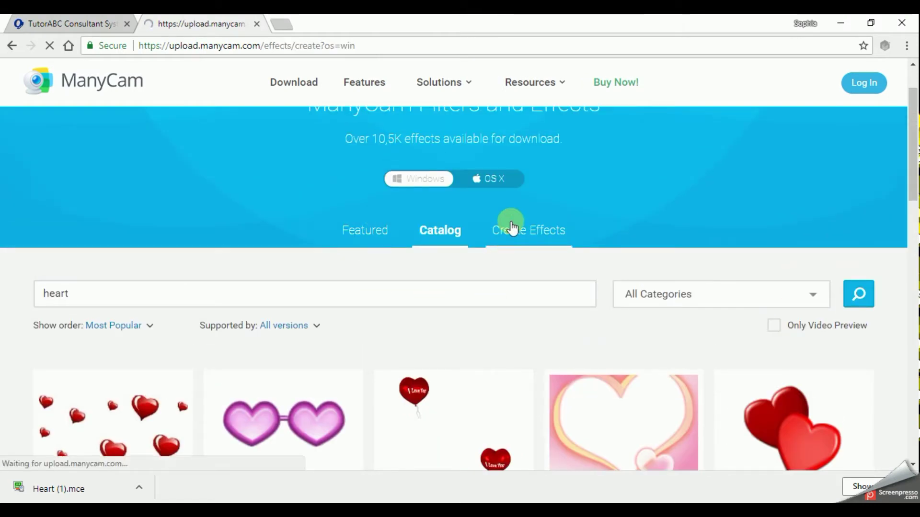
pyautogui.scroll(-5, 477, 335)
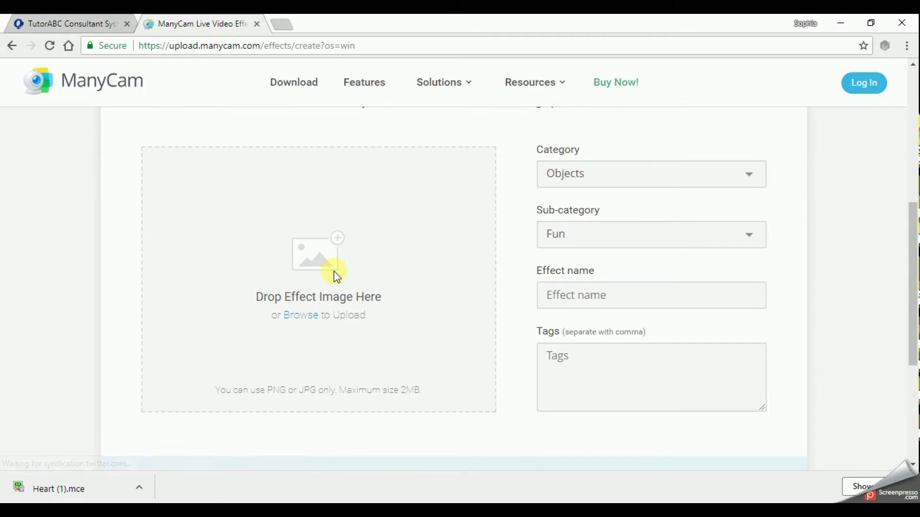
pyautogui.moveTo(365, 297); pyautogui.dragTo(287, 348)
# - Resize and position the train sticker low on the effect preview
pyautogui.click(454, 271)
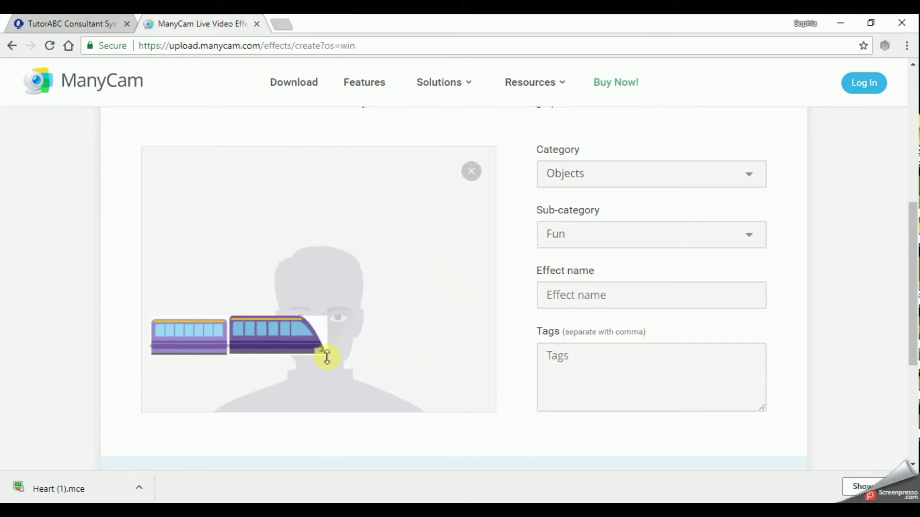
pyautogui.moveTo(326, 356); pyautogui.dragTo(309, 422)
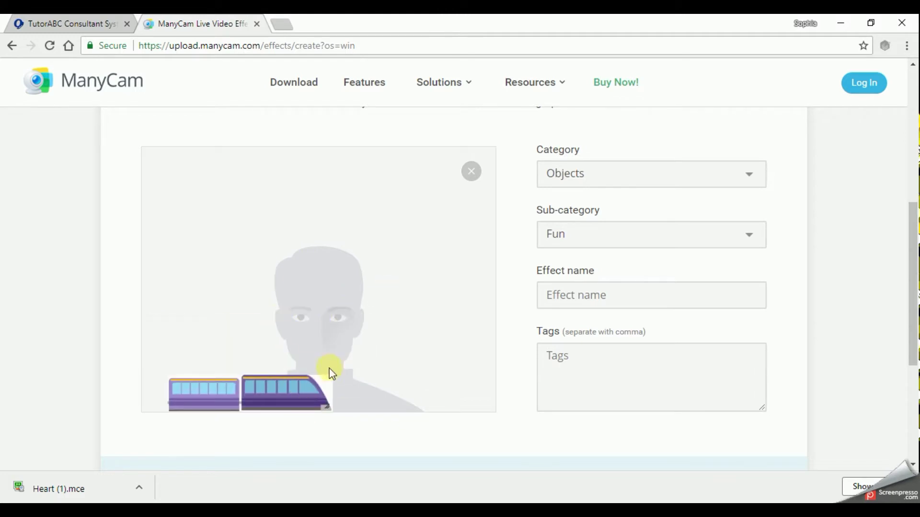
pyautogui.moveTo(331, 372); pyautogui.dragTo(301, 370)
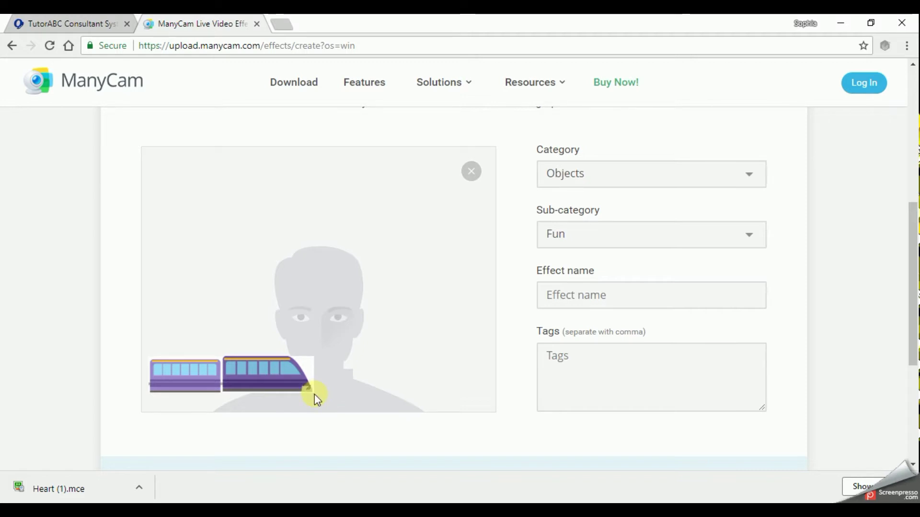
pyautogui.moveTo(313, 393); pyautogui.dragTo(326, 396)
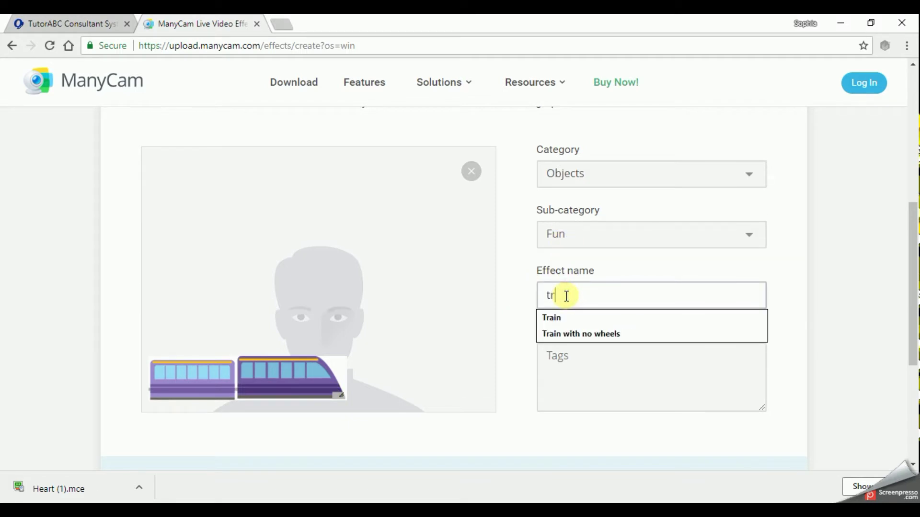
# - Name the effect 'Train with no wheels' and download it
pyautogui.click(575, 333)
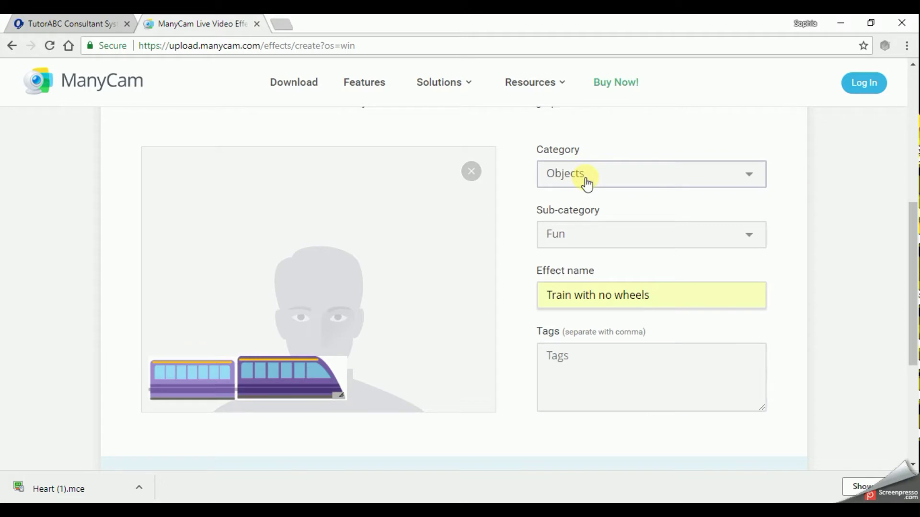
pyautogui.scroll(-3, 484, 397)
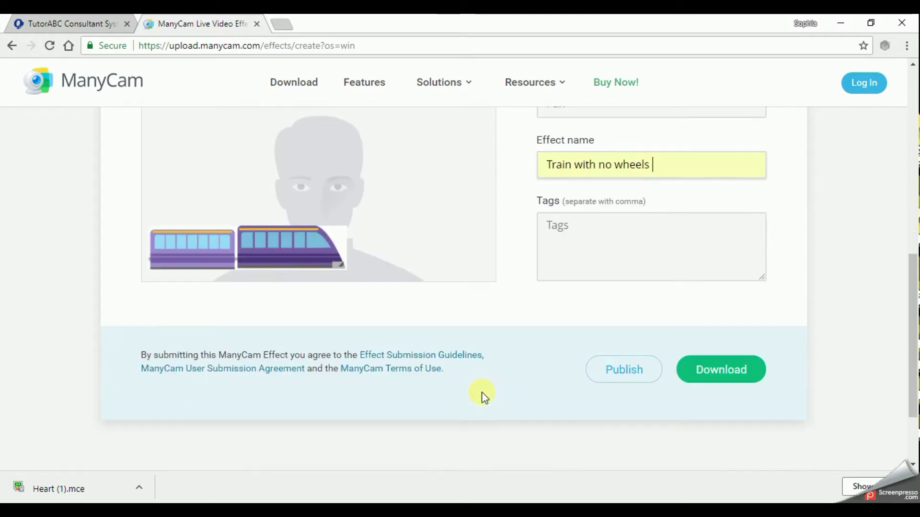
pyautogui.click(723, 365)
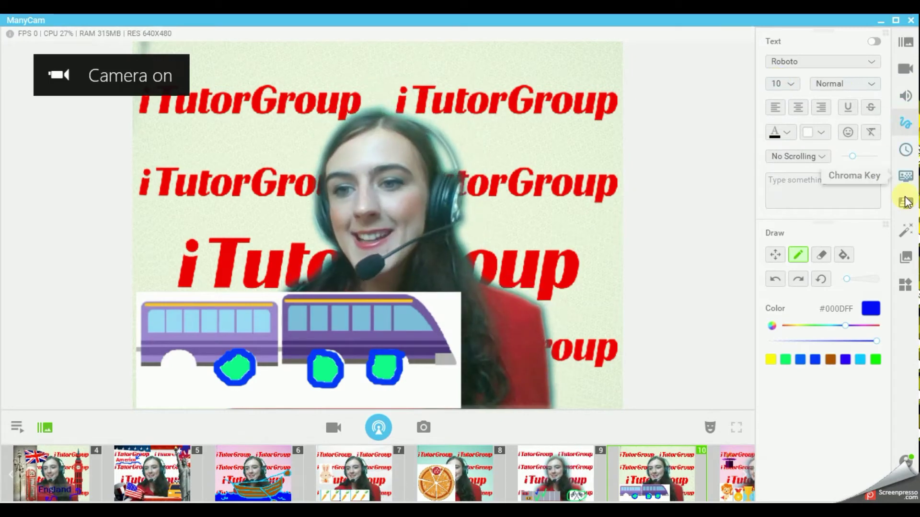
# - Import Train with no wheels (2).mcv into ManyCam's effects library
pyautogui.click(905, 231)
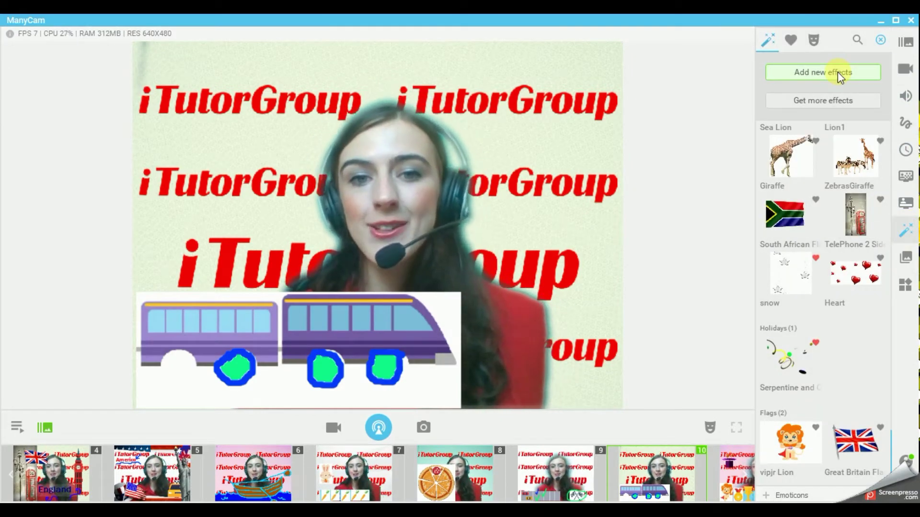
pyautogui.click(812, 74)
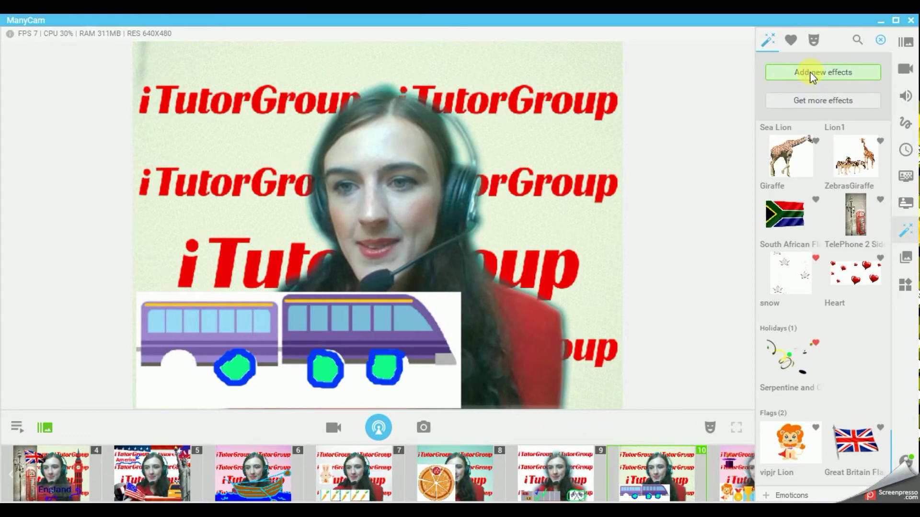
pyautogui.doubleClick(233, 125)
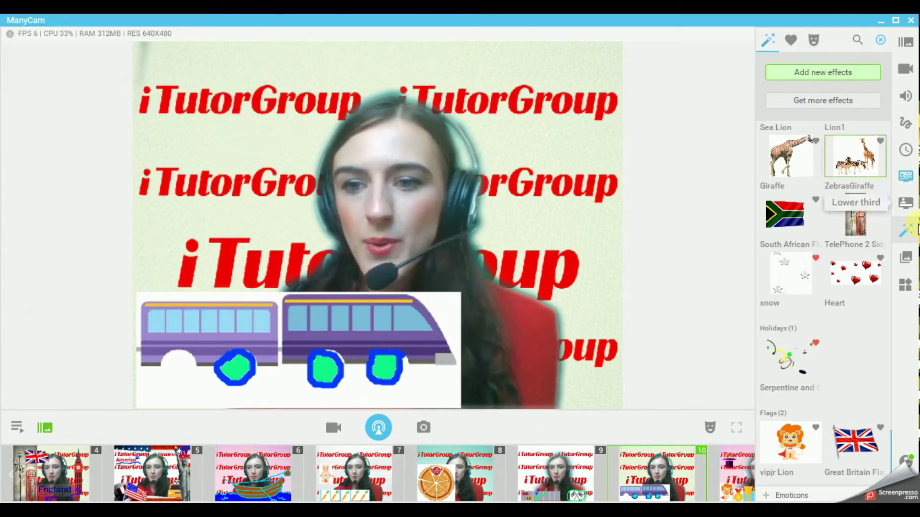
pyautogui.scroll(-10, 821, 354)
pyautogui.scroll(5, 823, 360)
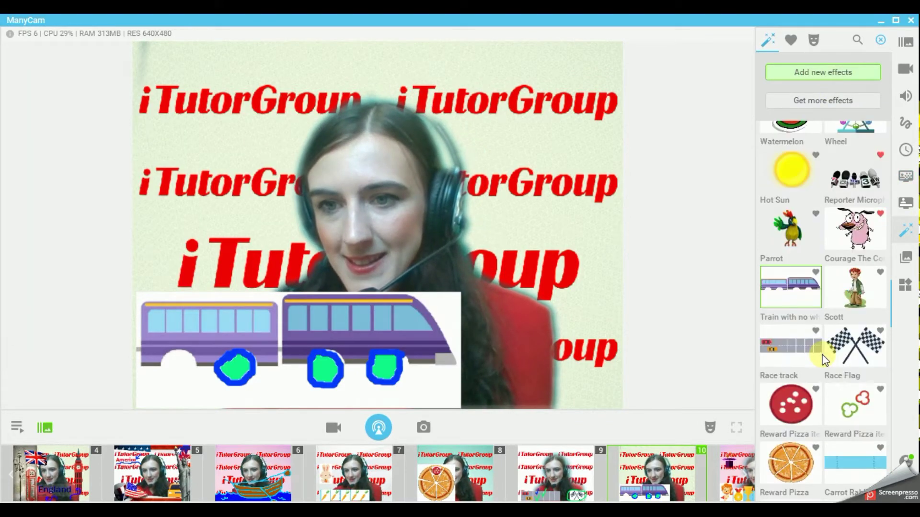
pyautogui.scroll(-4, 823, 359)
pyautogui.scroll(4, 823, 359)
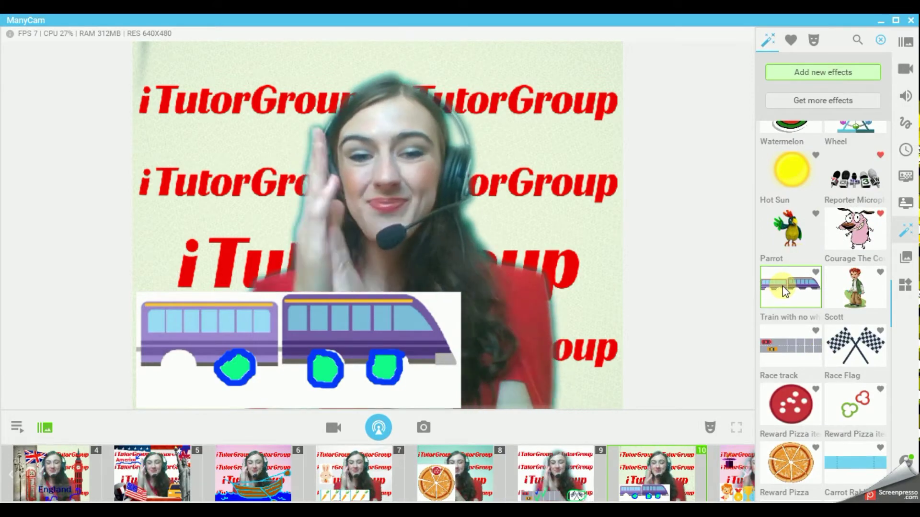
# - Pencil a wheel under the first carriage, fill it cyan #00FFCD, and draw cyan track lines below
pyautogui.click(906, 123)
pyautogui.moveTo(171, 357); pyautogui.dragTo(171, 365)
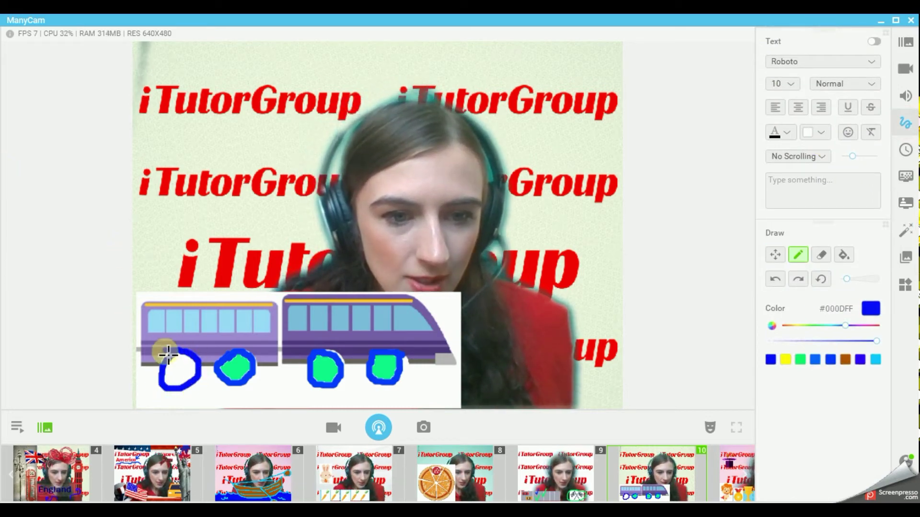
pyautogui.click(828, 326)
pyautogui.click(842, 257)
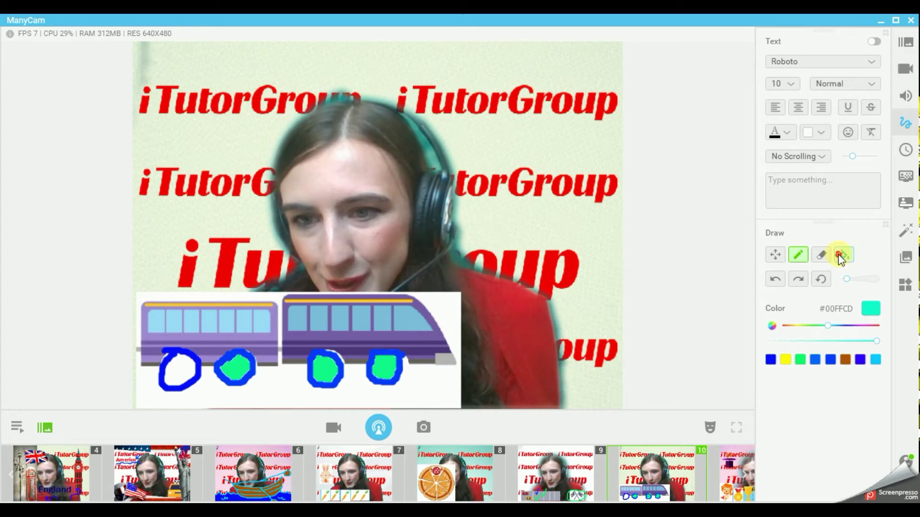
pyautogui.click(185, 370)
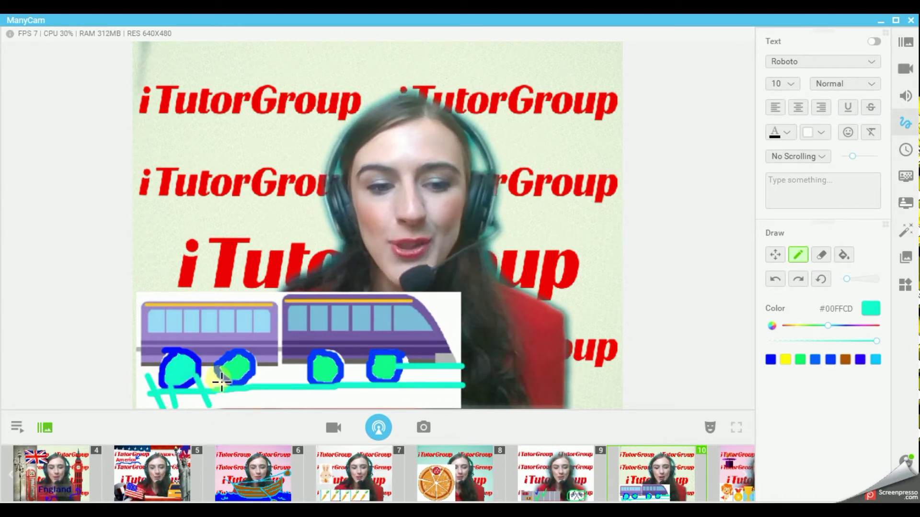
pyautogui.moveTo(221, 381); pyautogui.dragTo(234, 407)
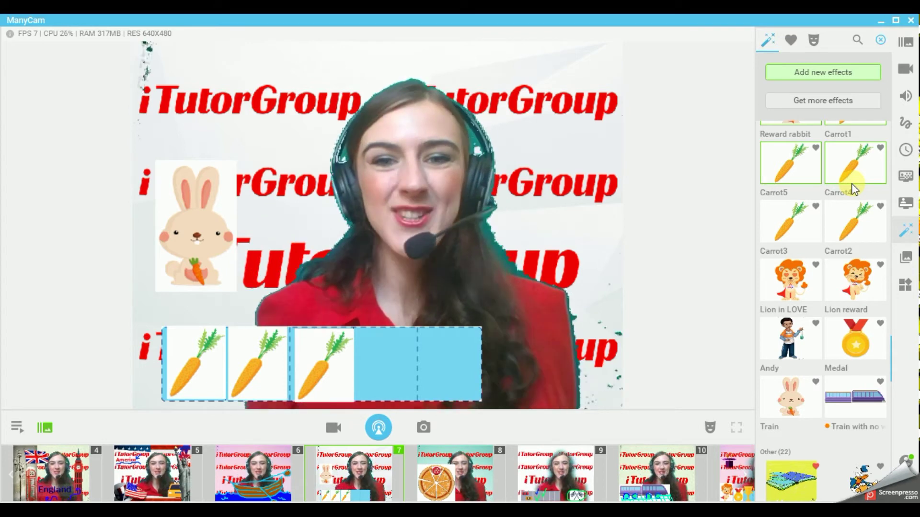
# - Add the Carrot3 and Carrot2 stickers and drag them into the empty fourth and fifth slots
pyautogui.scroll(1, 794, 220)
pyautogui.click(794, 220)
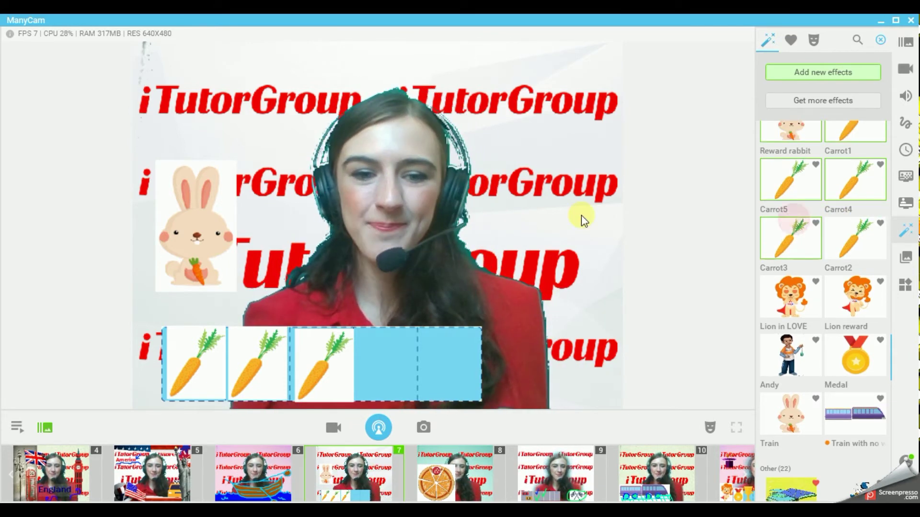
pyautogui.moveTo(263, 369); pyautogui.dragTo(396, 362)
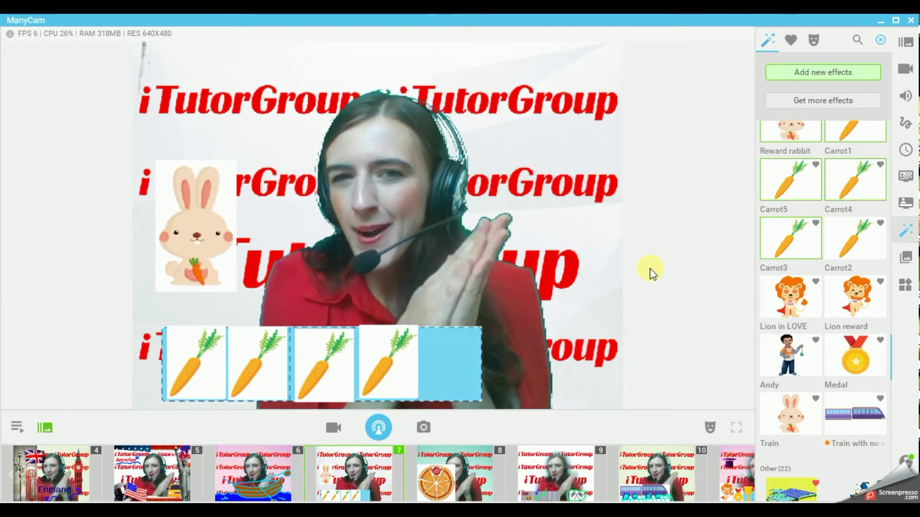
pyautogui.scroll(1, 842, 242)
pyautogui.click(841, 243)
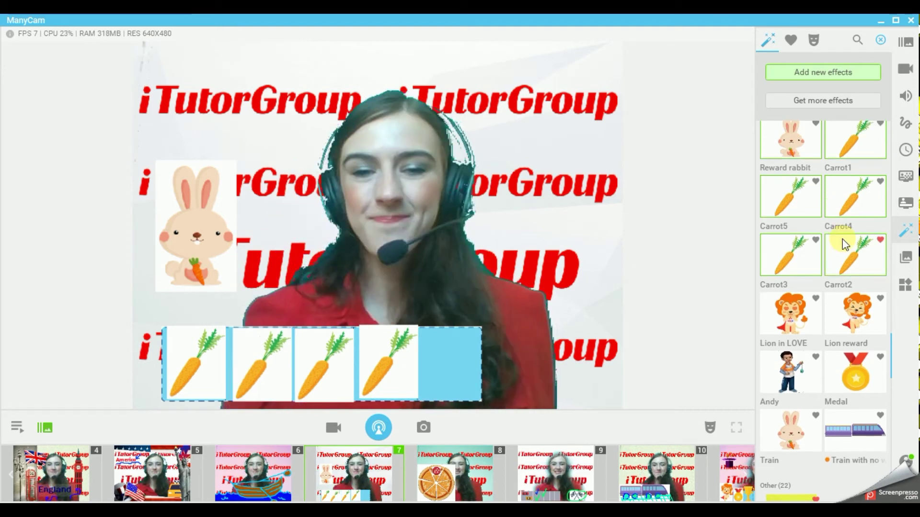
pyautogui.moveTo(232, 364); pyautogui.dragTo(263, 375)
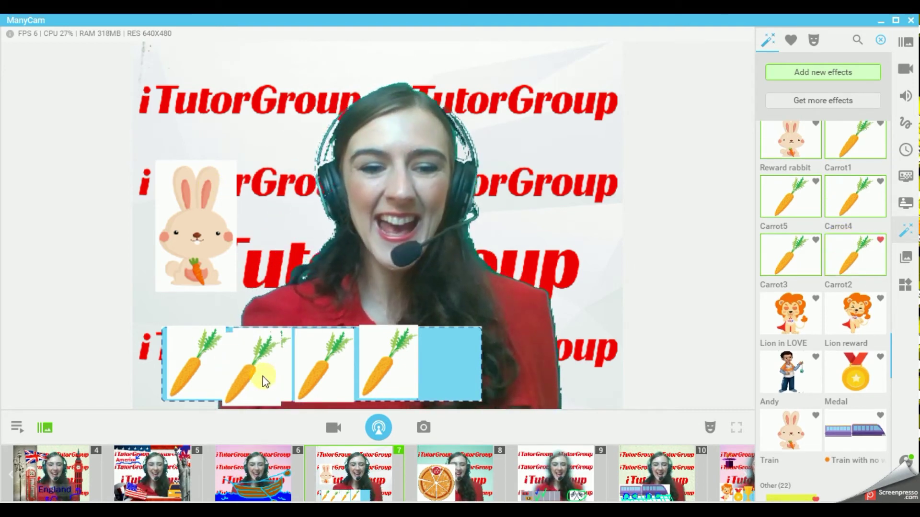
pyautogui.moveTo(855, 139); pyautogui.dragTo(473, 376)
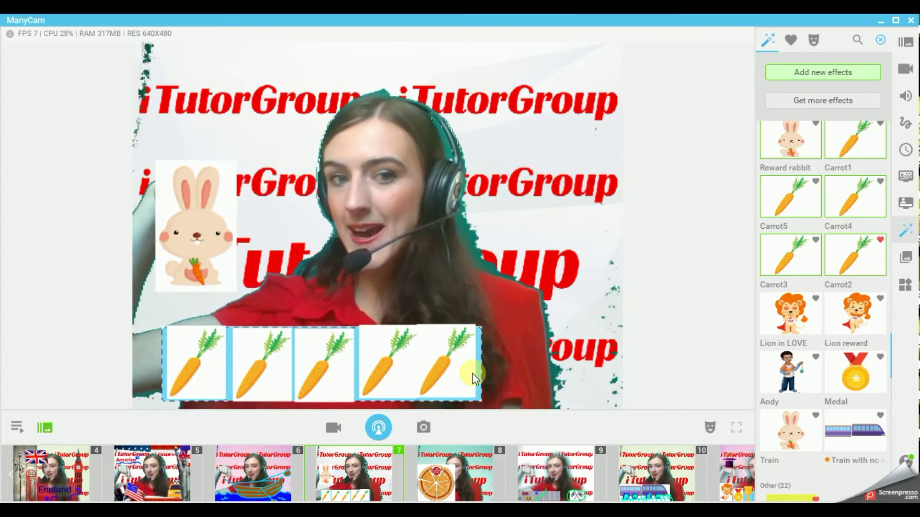
# - Switch to the race track scene and draw cyan checkmarks in its next lower-lane cells
pyautogui.click(461, 461)
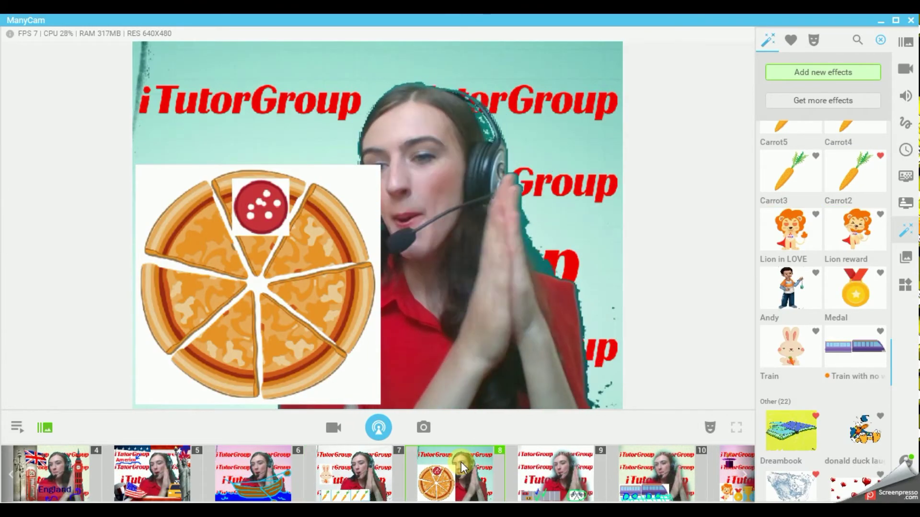
pyautogui.click(556, 474)
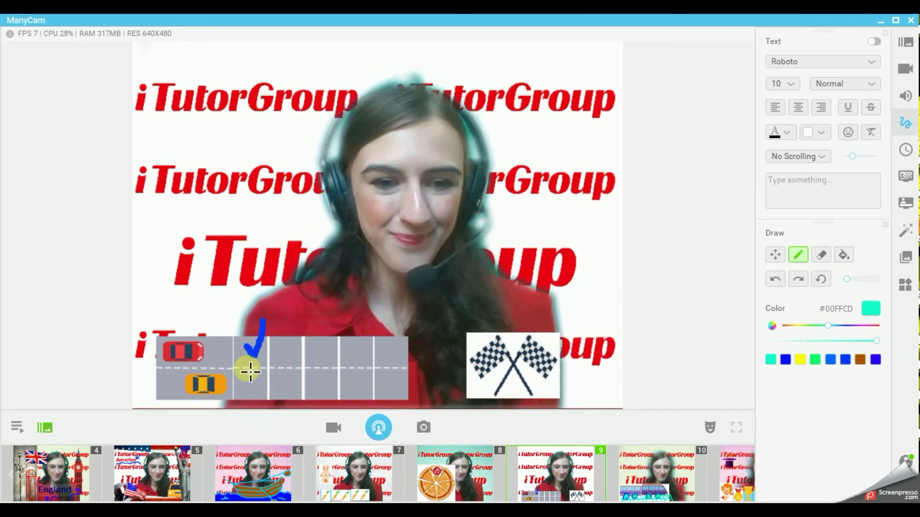
pyautogui.moveTo(241, 379)
pyautogui.mouseDown()
pyautogui.moveTo(250, 405)
pyautogui.moveTo(306, 325)
pyautogui.mouseUp()
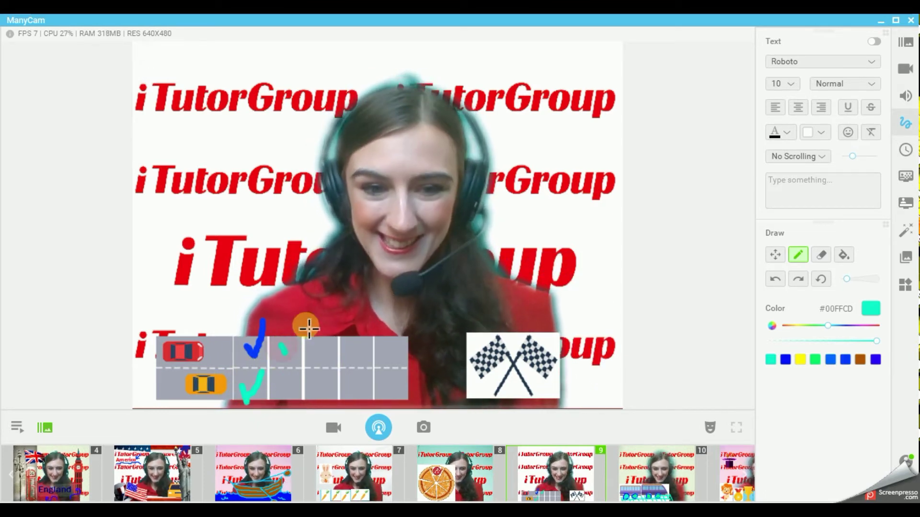
pyautogui.moveTo(288, 381)
pyautogui.mouseDown()
pyautogui.moveTo(315, 359)
pyautogui.moveTo(319, 369)
pyautogui.moveTo(343, 312)
pyautogui.mouseUp()
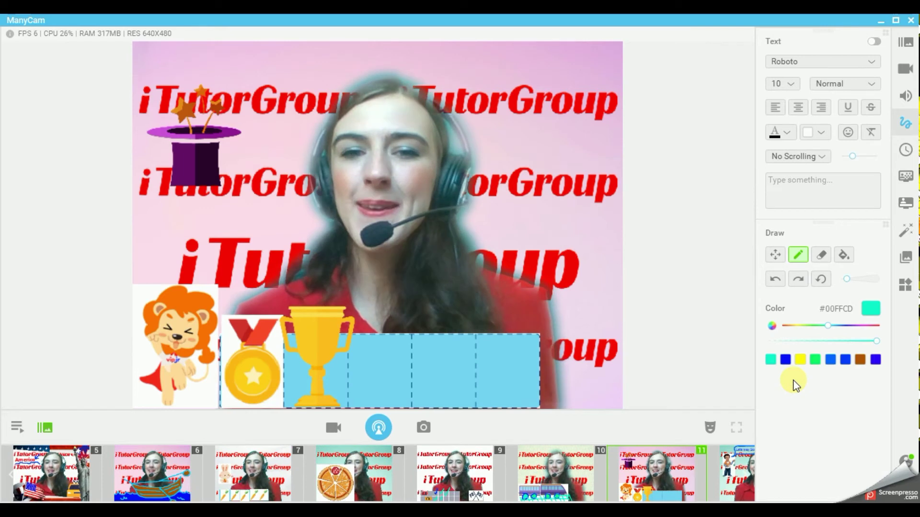
# - With the Move tool, shift the medal and lion stickers slightly, then select preset 12
pyautogui.click(775, 255)
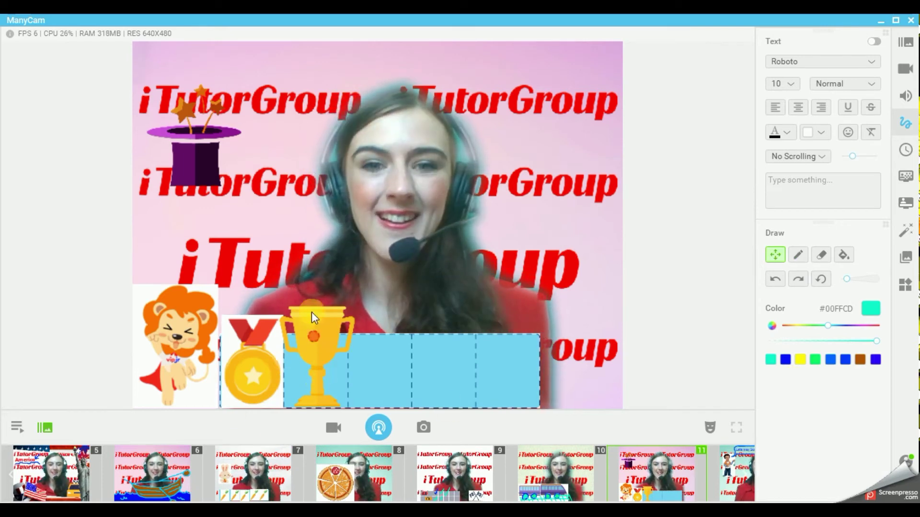
pyautogui.moveTo(261, 376)
pyautogui.mouseDown()
pyautogui.moveTo(262, 357)
pyautogui.moveTo(395, 308)
pyautogui.moveTo(253, 374)
pyautogui.mouseUp()
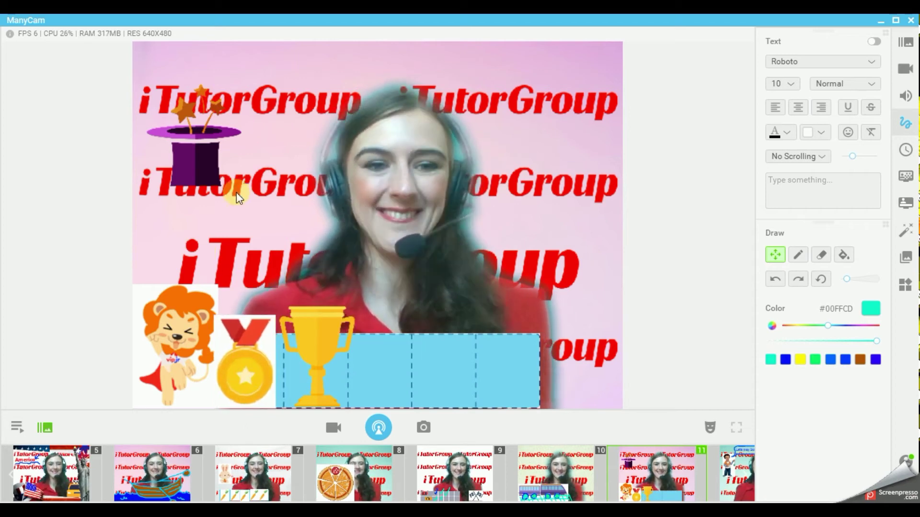
pyautogui.moveTo(187, 335)
pyautogui.mouseDown()
pyautogui.moveTo(186, 297)
pyautogui.moveTo(180, 335)
pyautogui.mouseUp()
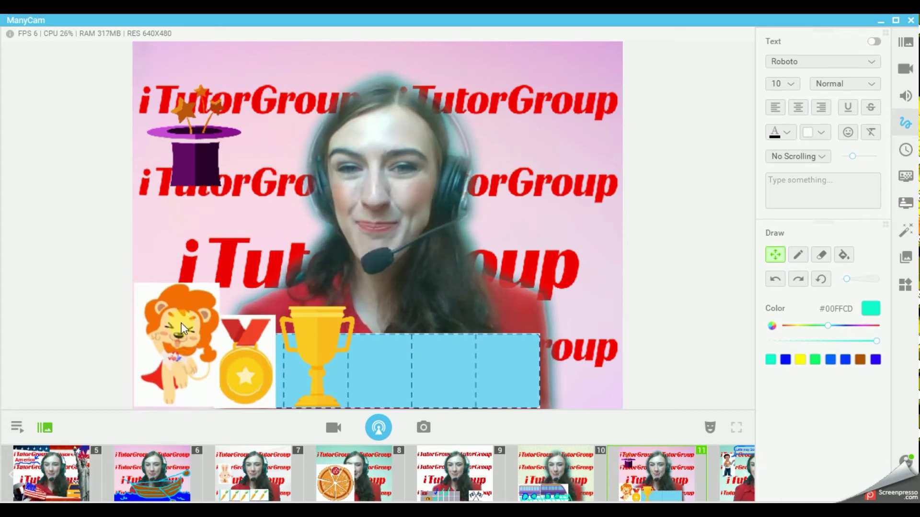
pyautogui.click(736, 475)
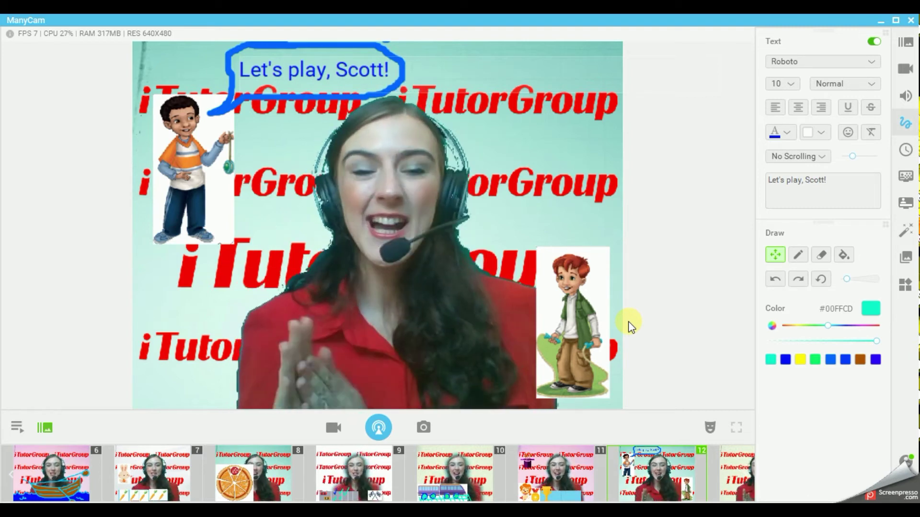
# - Drag the red-haired boy up to mid-right and open the Face Accessories effects
pyautogui.moveTo(612, 320); pyautogui.dragTo(584, 226)
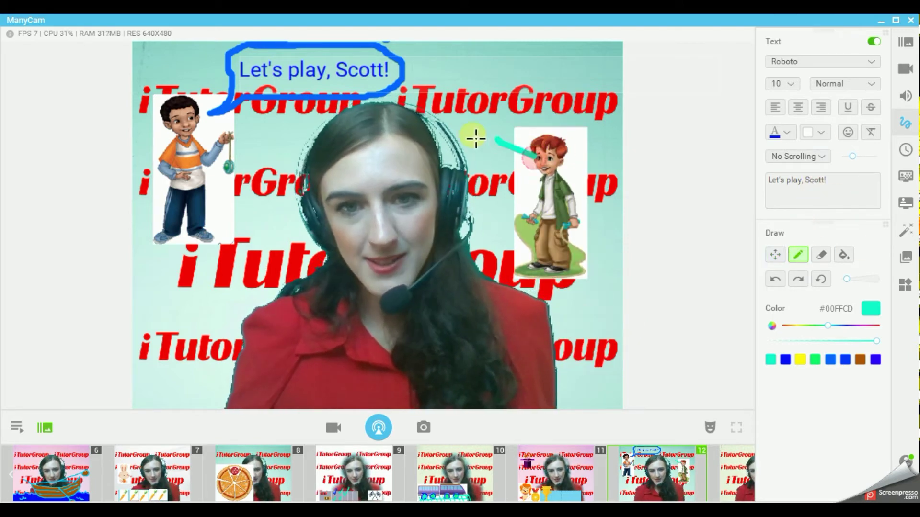
pyautogui.moveTo(546, 170); pyautogui.dragTo(547, 171)
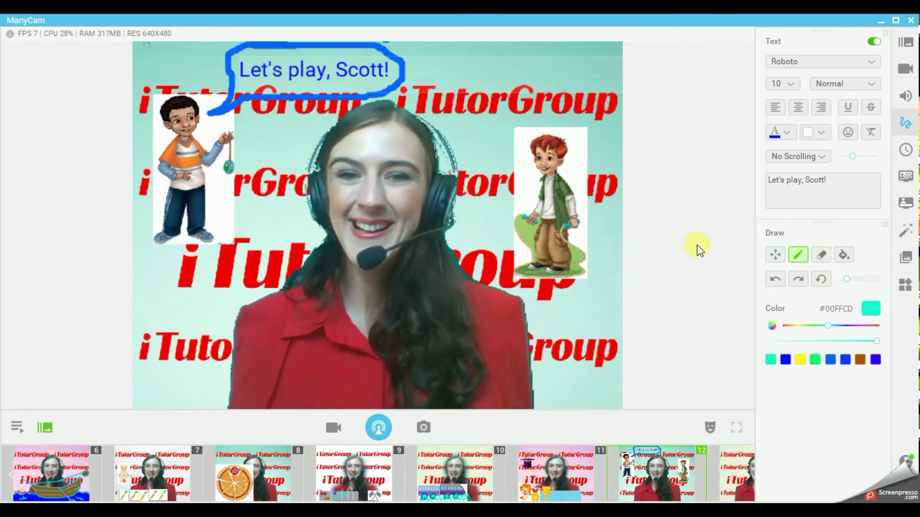
pyautogui.click(905, 232)
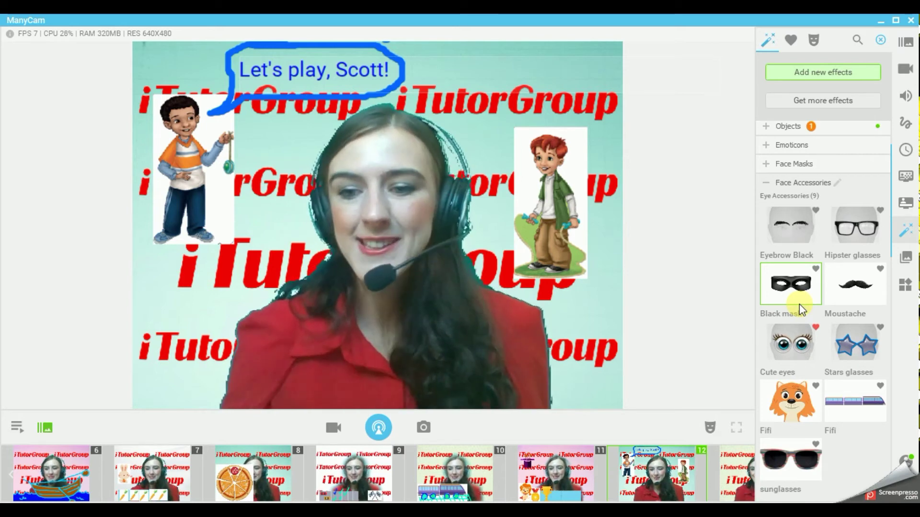
# - Try the Jenny face mask on the presenter, remove it, then apply the Fifi face effect
pyautogui.scroll(-3, 800, 304)
pyautogui.scroll(5, 840, 324)
pyautogui.scroll(-10, 839, 323)
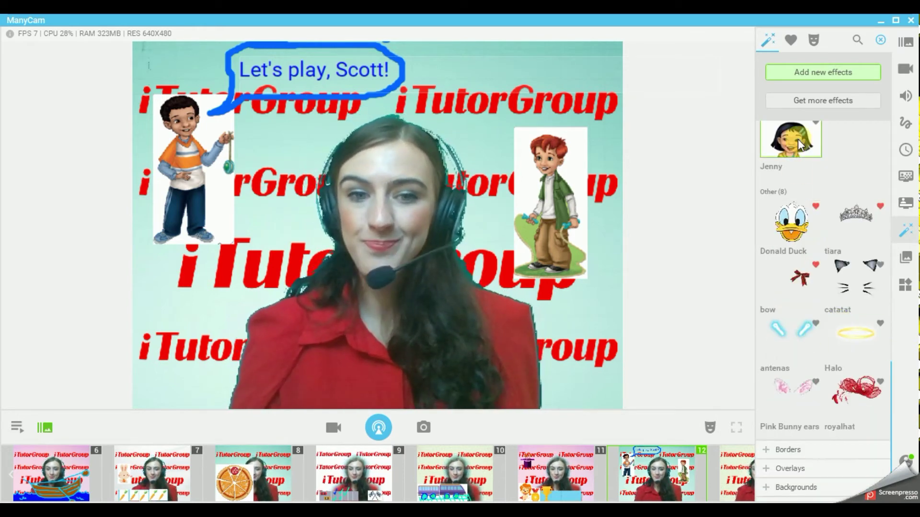
pyautogui.click(797, 139)
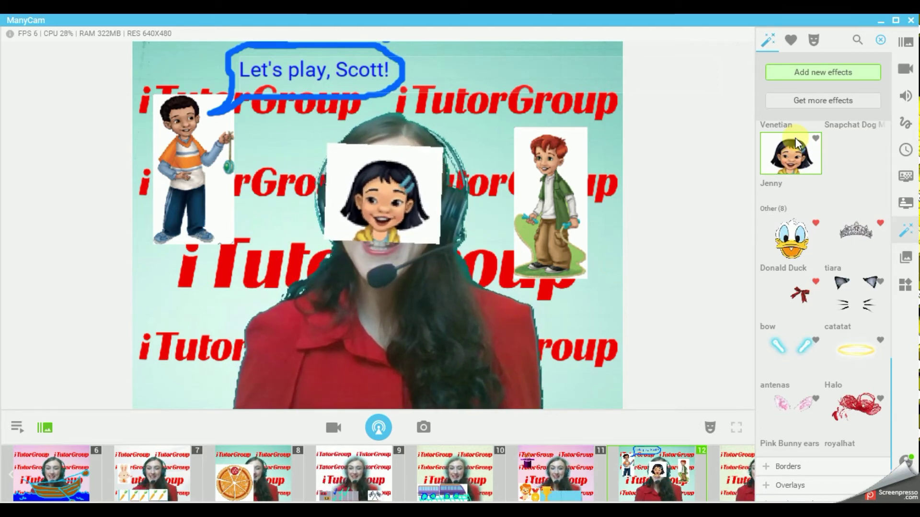
pyautogui.click(793, 157)
pyautogui.scroll(8, 792, 307)
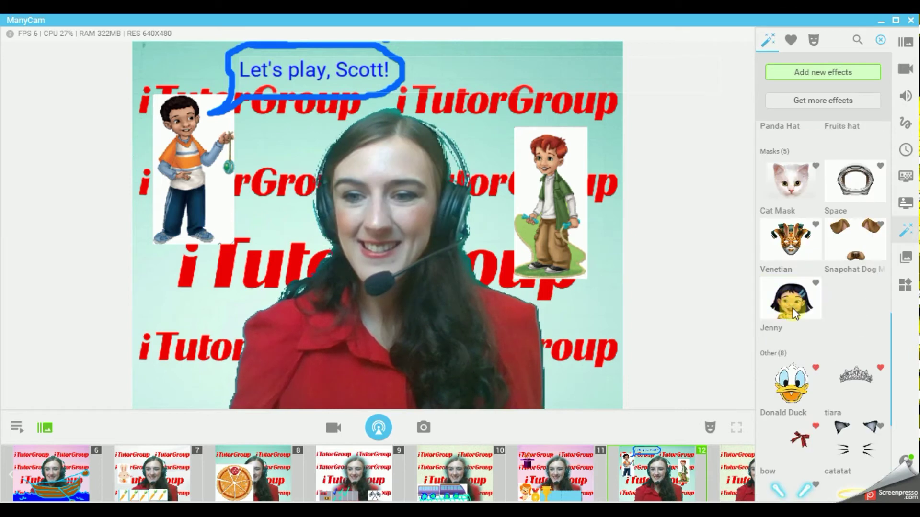
pyautogui.scroll(4, 835, 310)
pyautogui.click(811, 235)
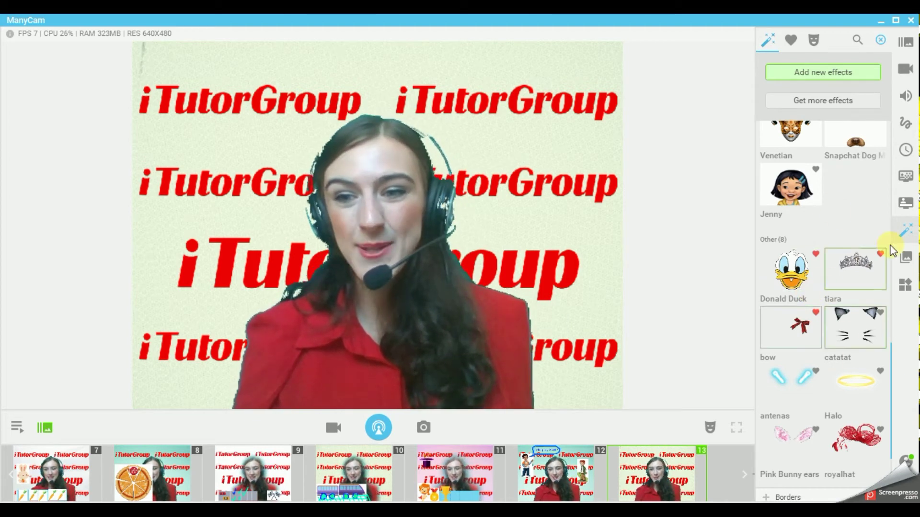
pyautogui.scroll(1, 873, 265)
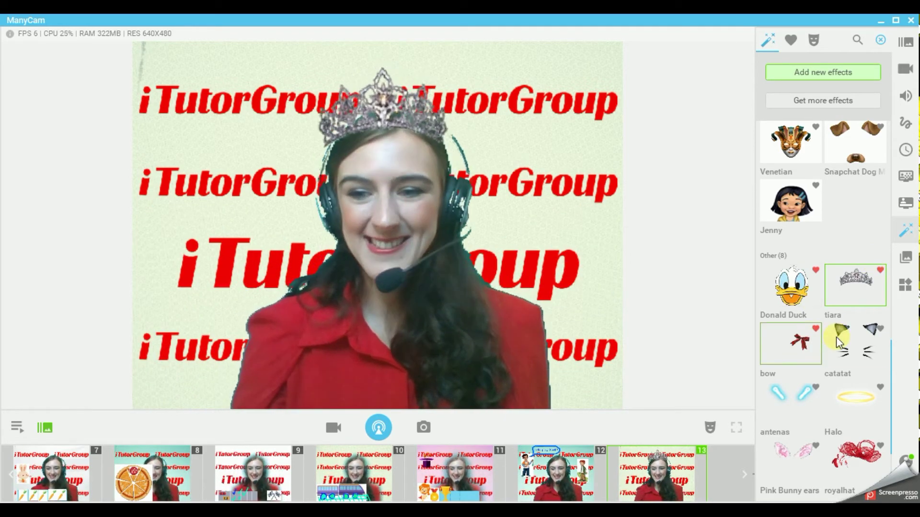
pyautogui.click(861, 341)
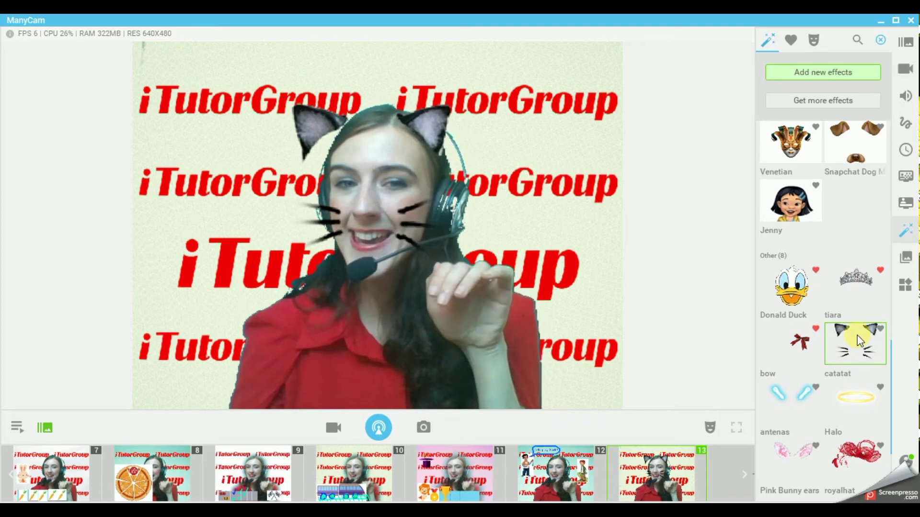
pyautogui.scroll(-1, 809, 344)
pyautogui.scroll(1, 799, 341)
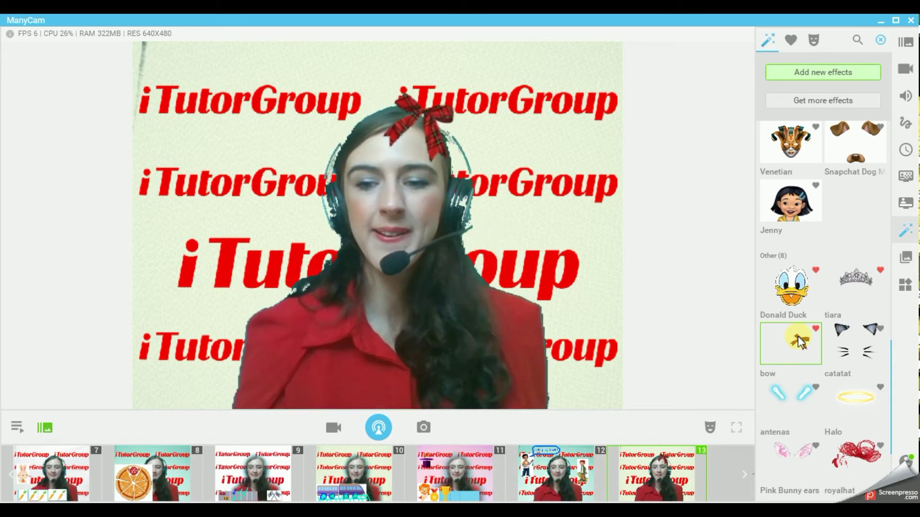
pyautogui.click(806, 344)
pyautogui.click(795, 407)
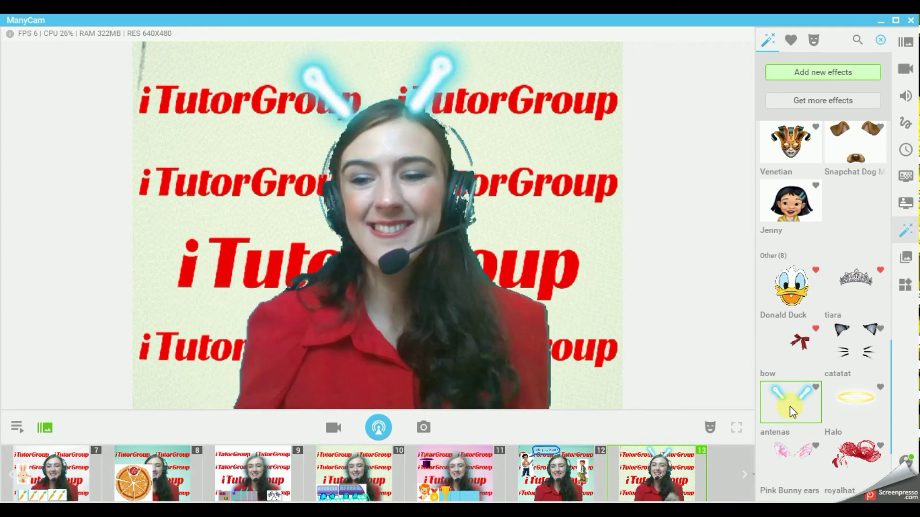
pyautogui.click(789, 407)
pyautogui.scroll(-3, 808, 443)
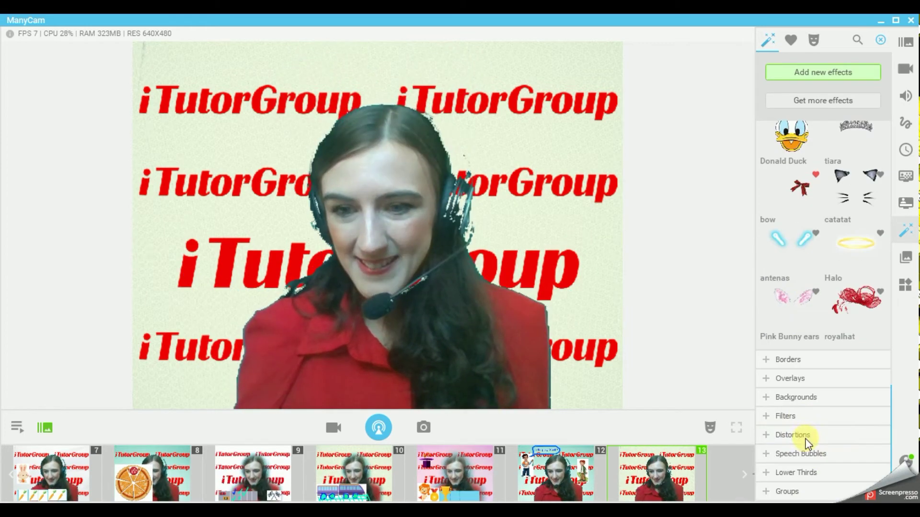
pyautogui.click(784, 291)
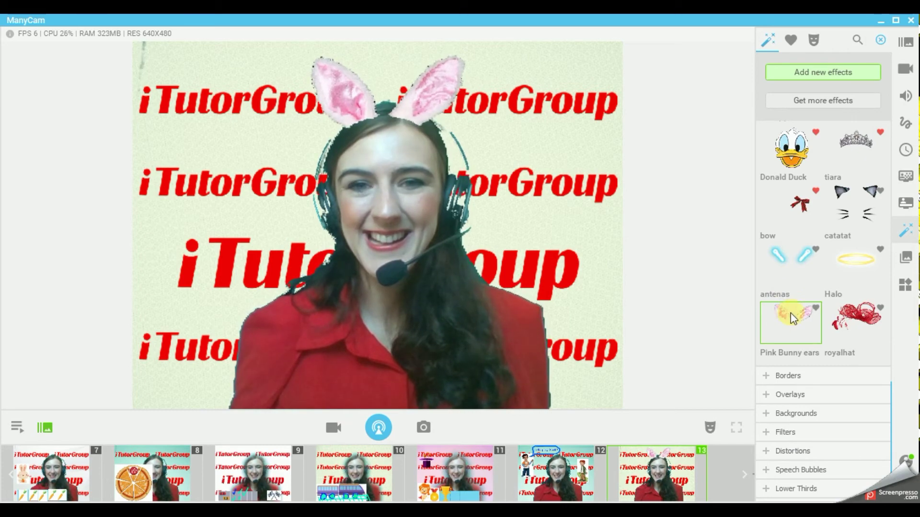
pyautogui.click(784, 315)
pyautogui.scroll(-3, 790, 317)
# - Try the Space helmet and Snapchat Dog Mask, then add and remove the Halo effect
pyautogui.scroll(-4, 843, 361)
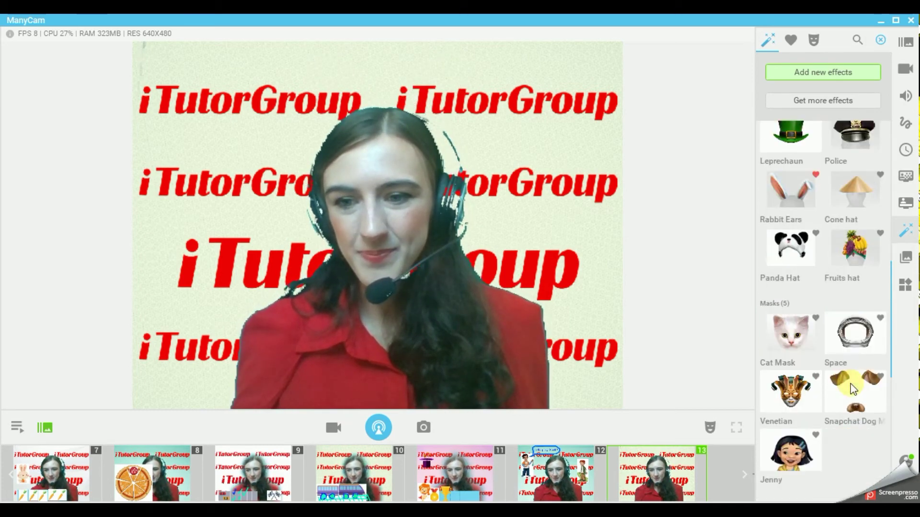
pyautogui.click(866, 240)
pyautogui.scroll(1, 866, 241)
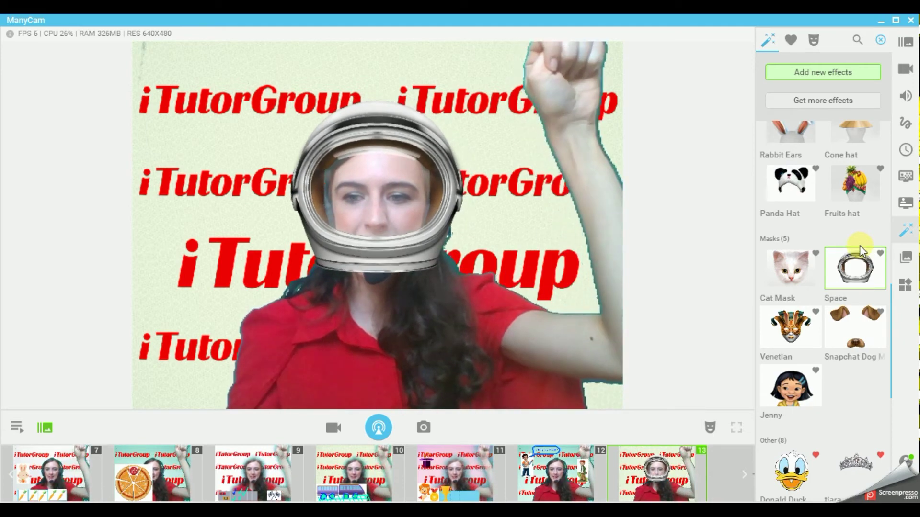
pyautogui.click(856, 283)
pyautogui.click(855, 309)
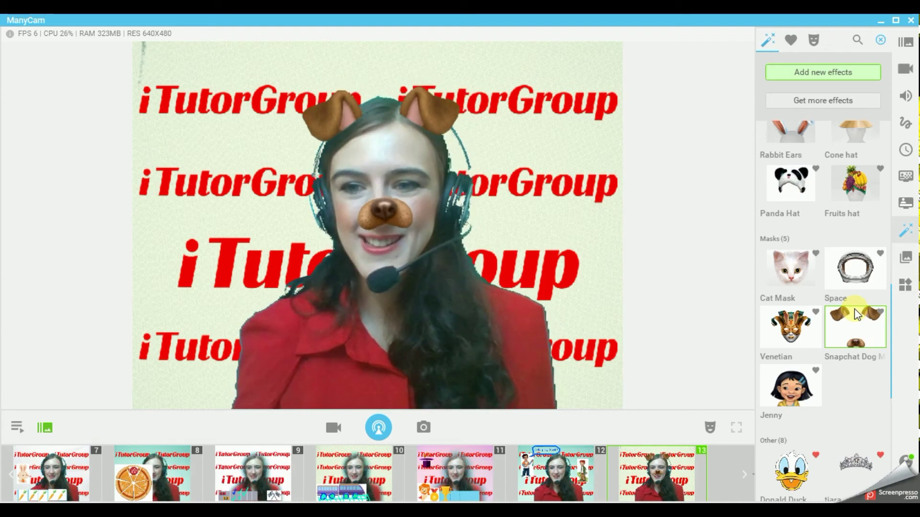
pyautogui.scroll(-6, 851, 314)
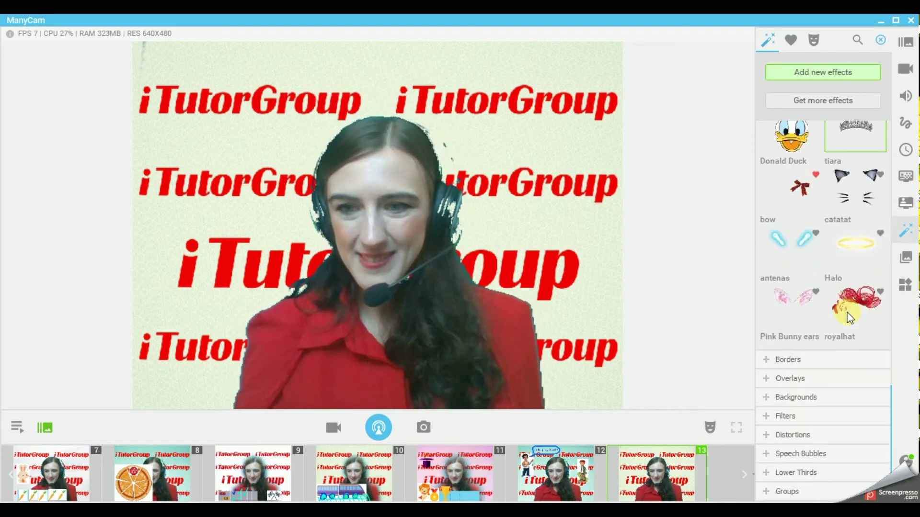
pyautogui.click(861, 247)
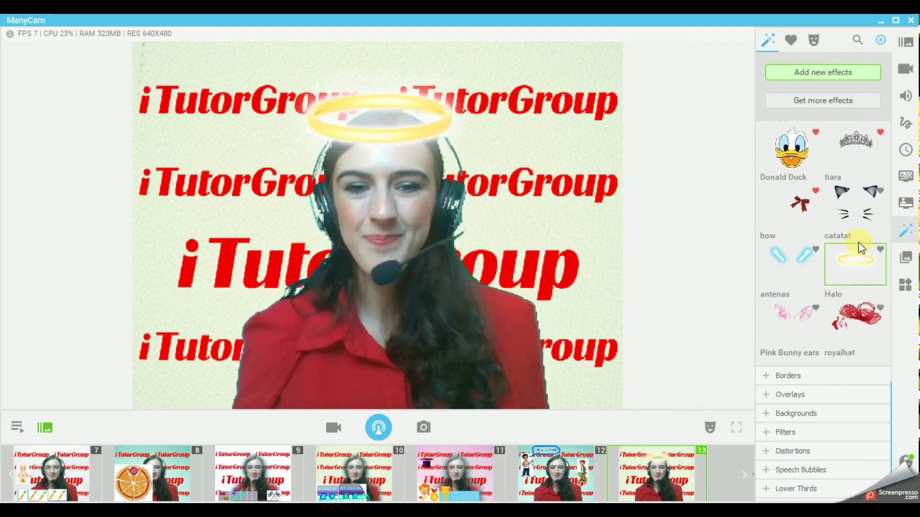
pyautogui.click(861, 247)
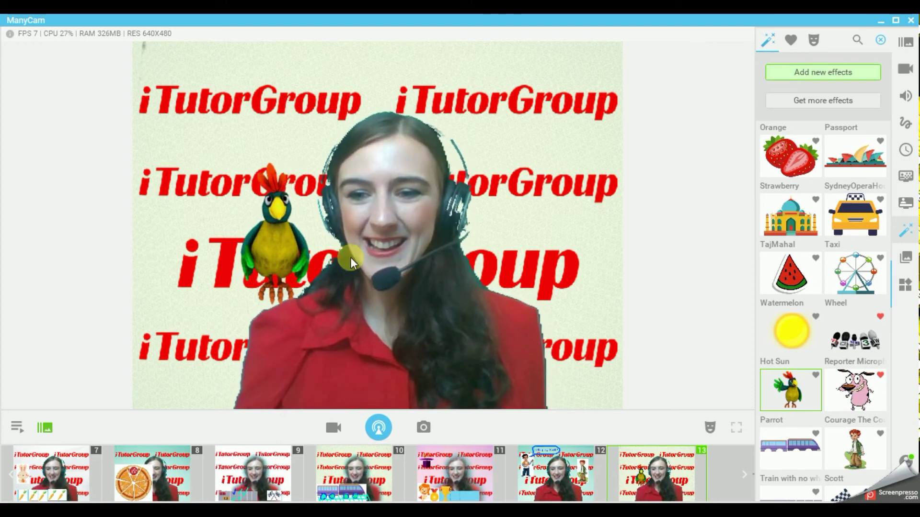
# - Add the Courage cartoon dog and shift it down and left in the preview
pyautogui.click(884, 397)
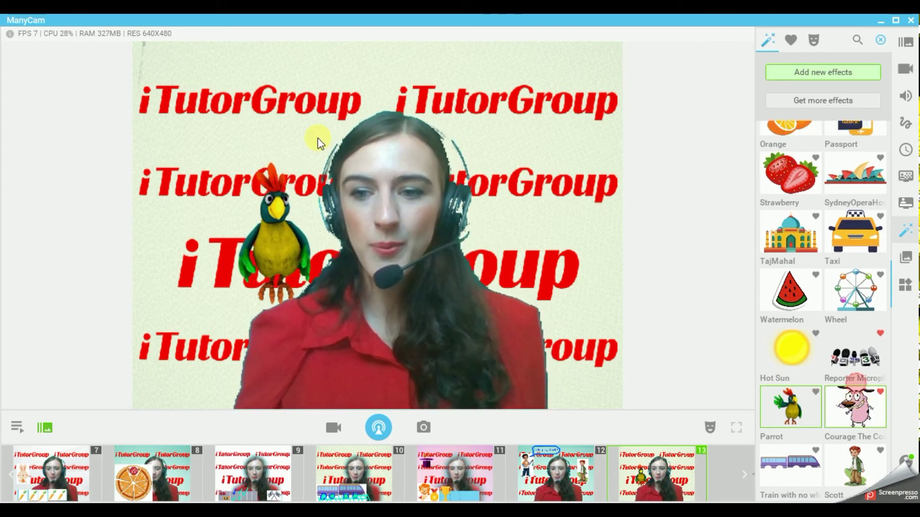
pyautogui.moveTo(565, 309); pyautogui.dragTo(554, 334)
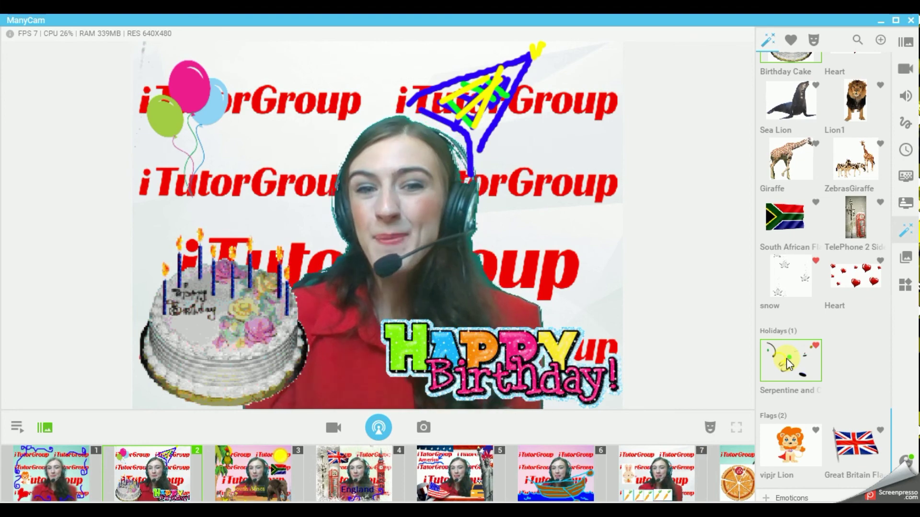
# - Apply the Serpentine confetti effect from Holidays to the birthday scene
pyautogui.click(786, 358)
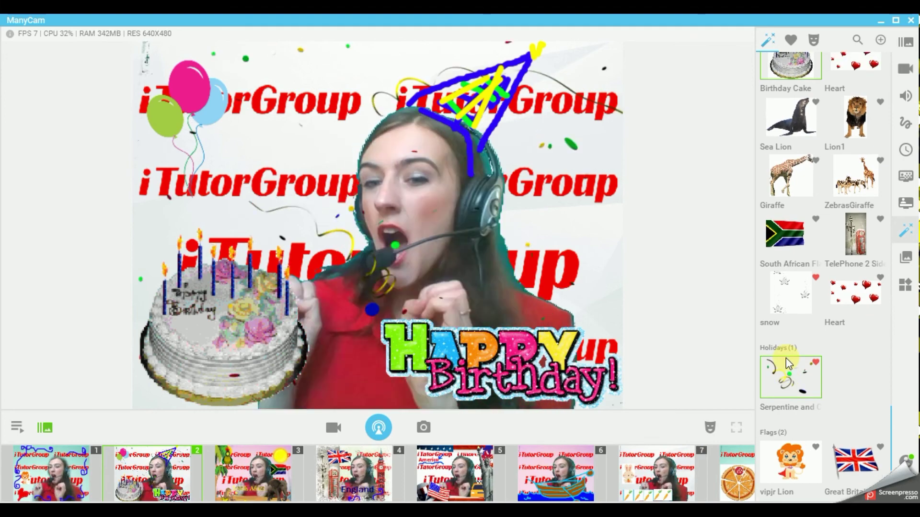